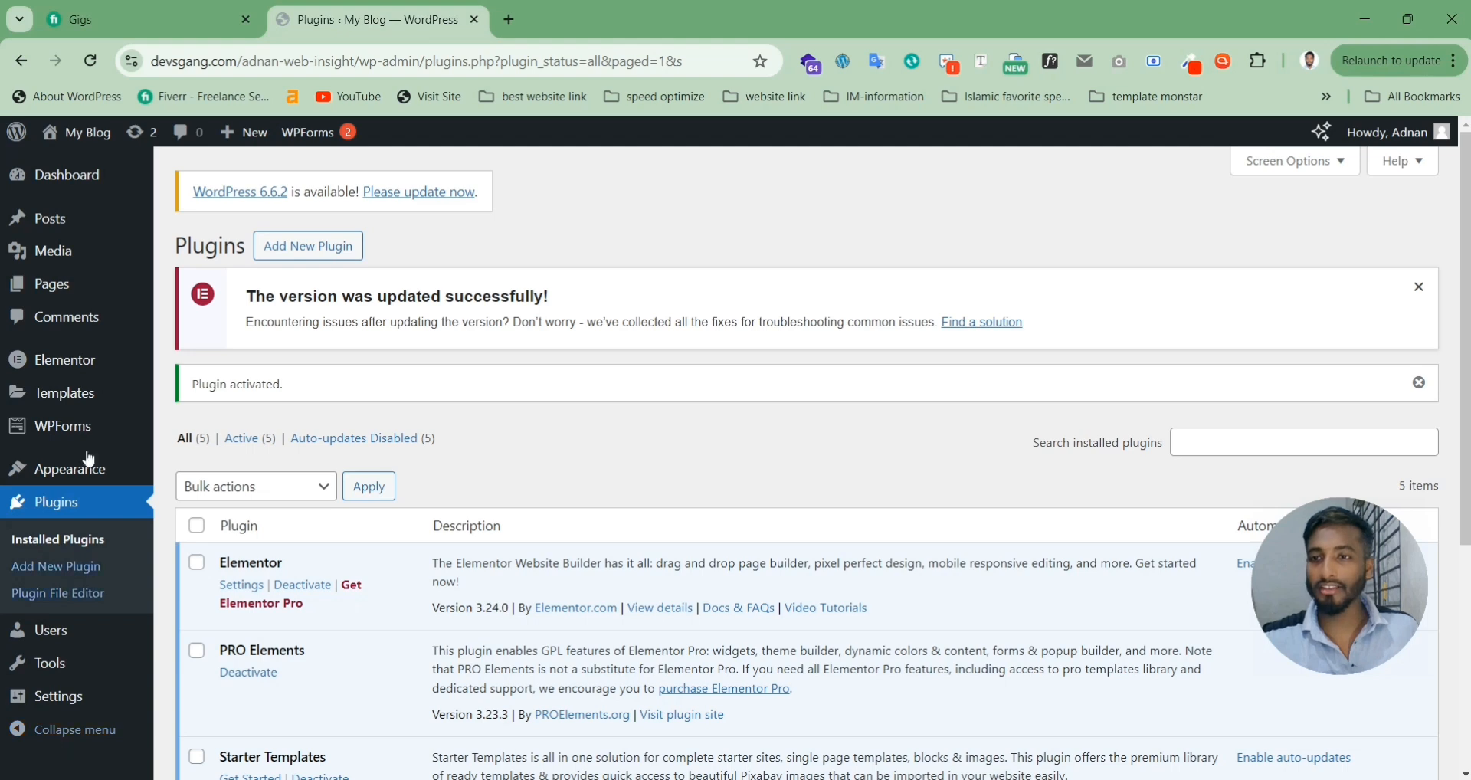
Step: From Pages > All Pages, launch 'Edit with Elementor' on the Home page
{"action": "mouse_move", "coordinate": [46, 286]}
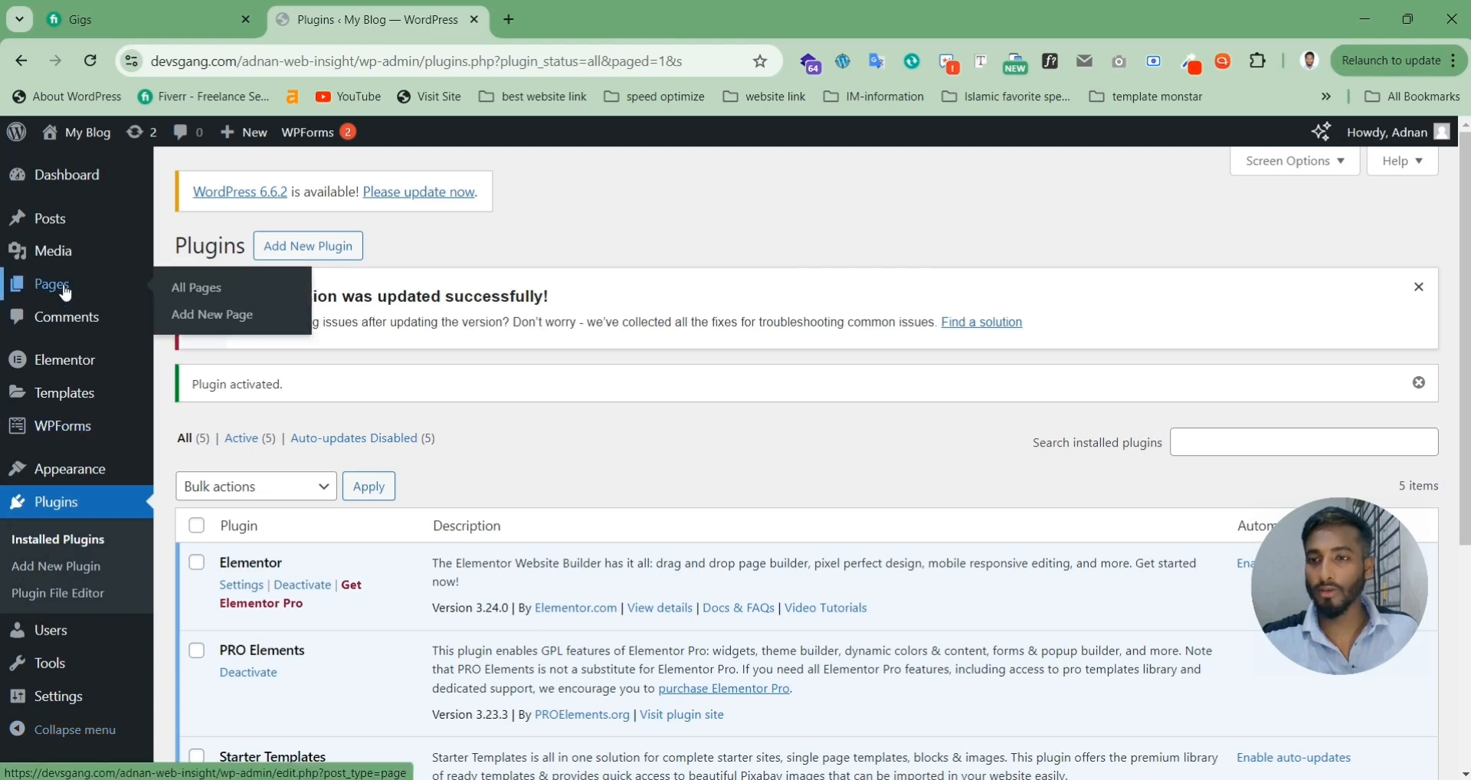
{"action": "left_click", "coordinate": [215, 294]}
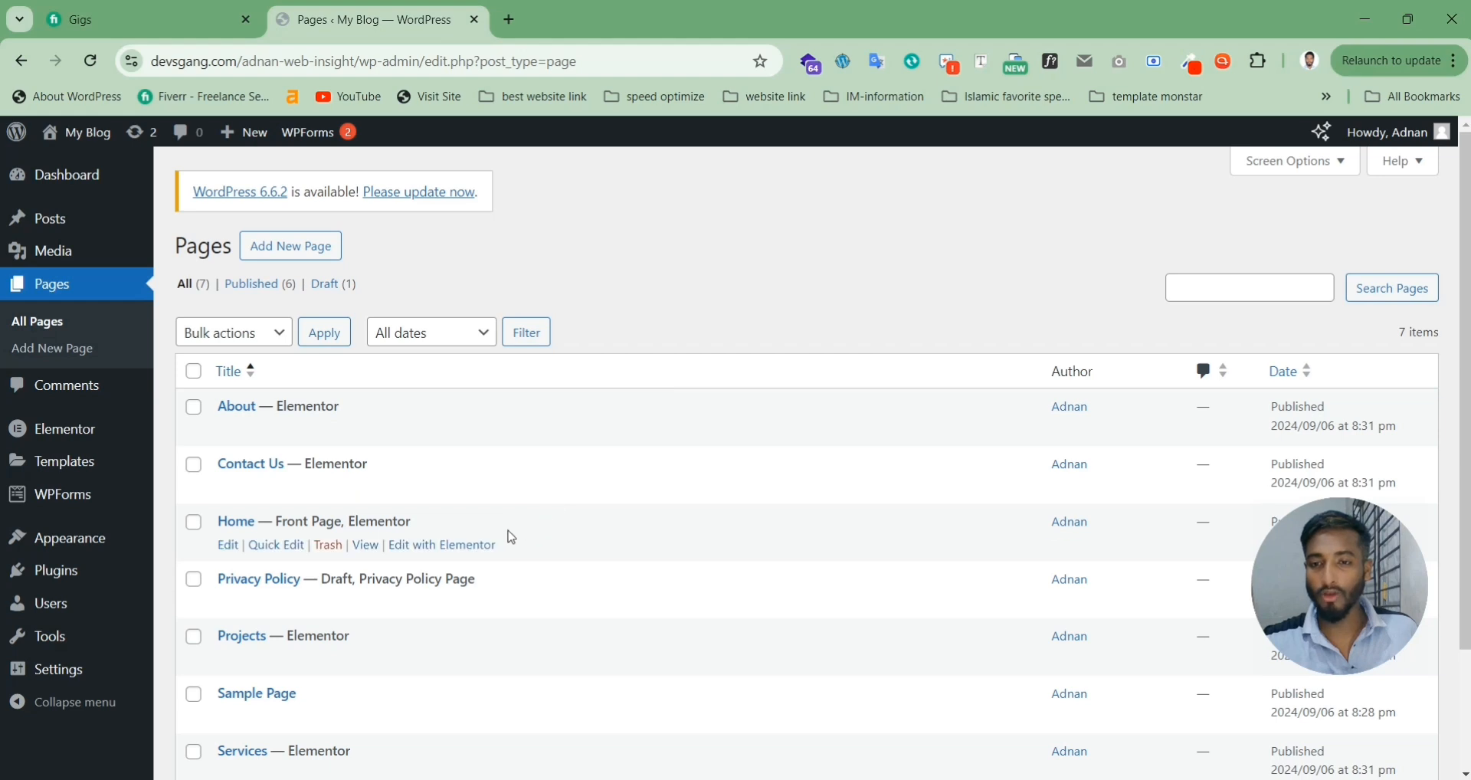
{"action": "left_click", "coordinate": [464, 554]}
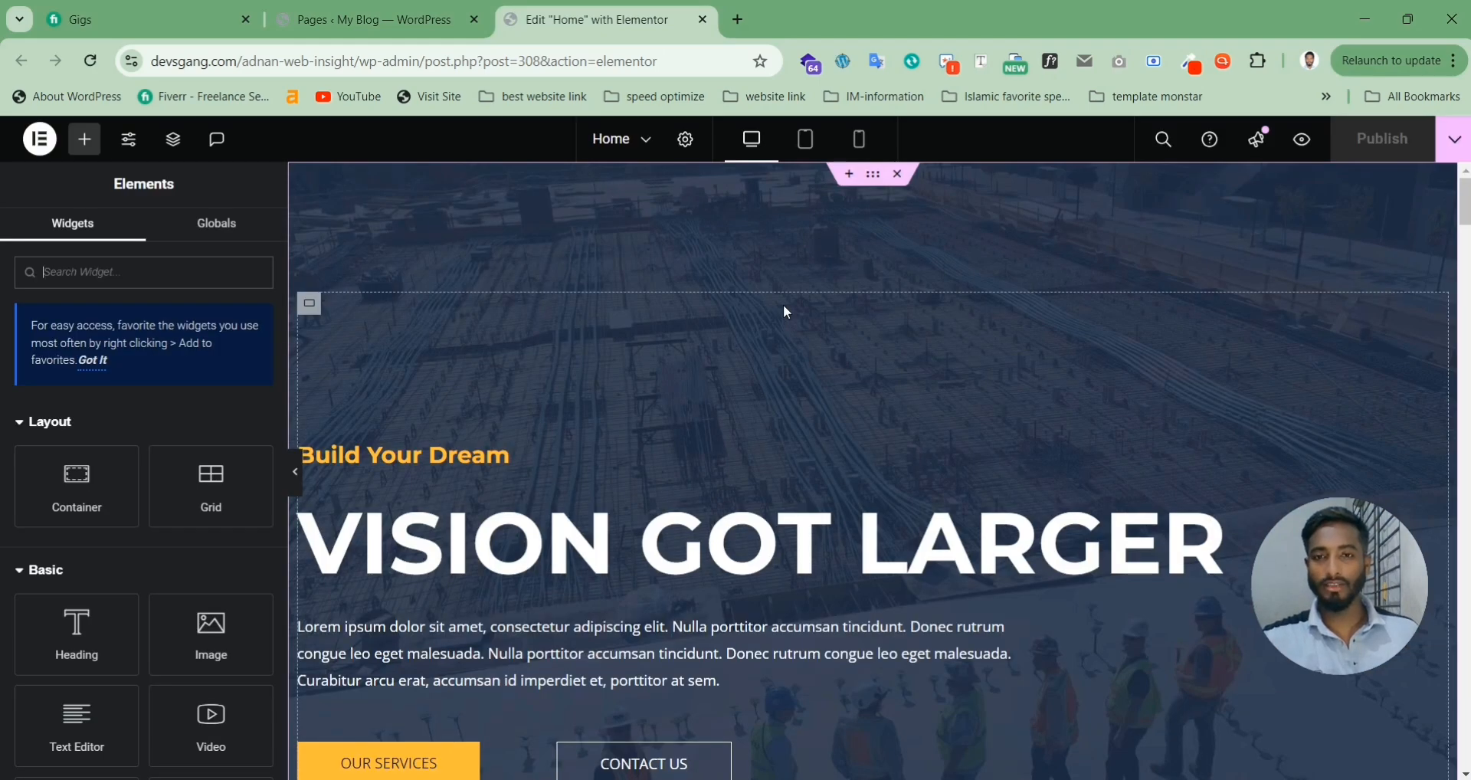
Step: Insert an empty single-column Flexbox container between the yellow stats section and Quality Services
{"action": "scroll", "coordinate": [787, 312], "scroll_direction": "down", "scroll_amount": 3}
{"action": "scroll", "coordinate": [787, 314], "scroll_direction": "down", "scroll_amount": 5}
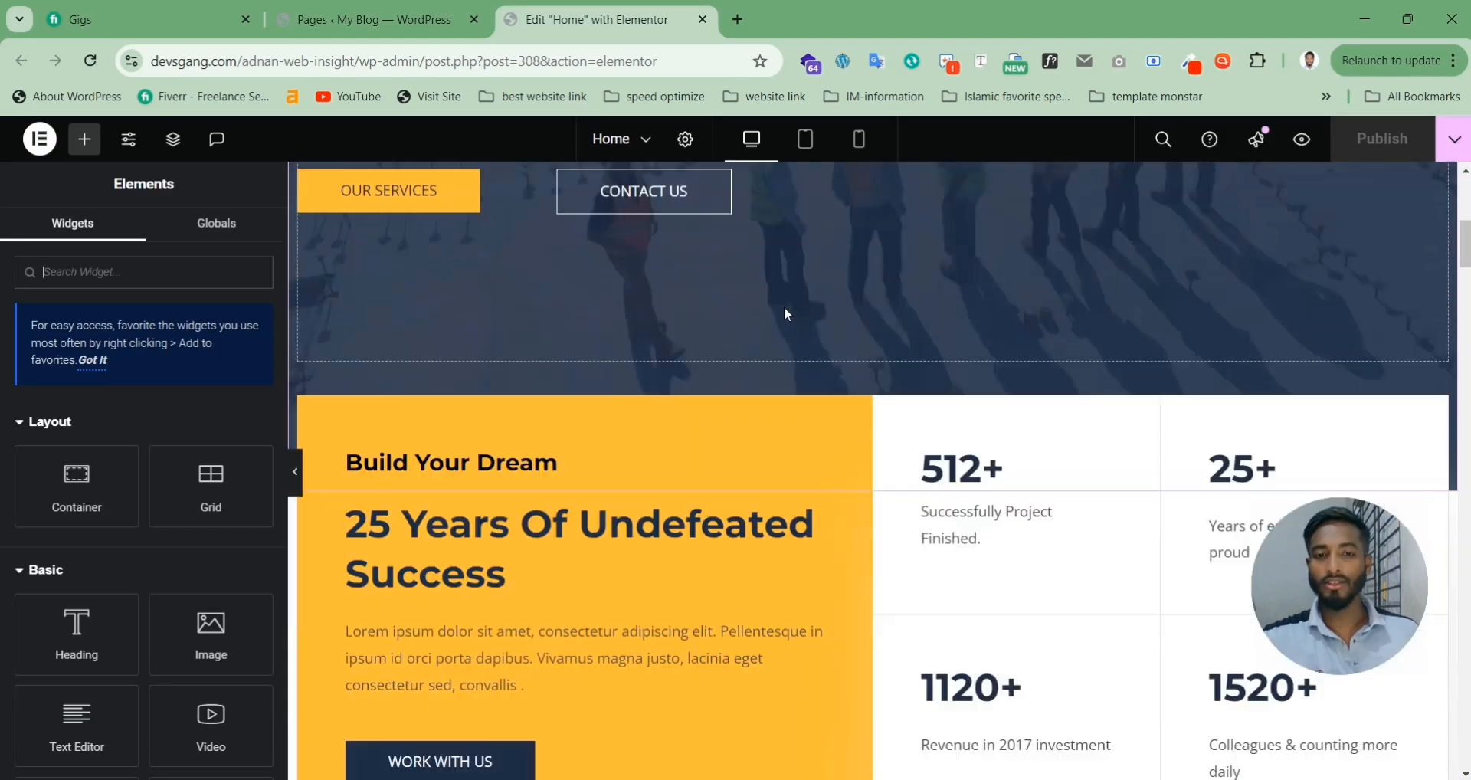
{"action": "scroll", "coordinate": [787, 314], "scroll_direction": "down", "scroll_amount": 8}
{"action": "scroll", "coordinate": [785, 414], "scroll_direction": "up", "scroll_amount": 2}
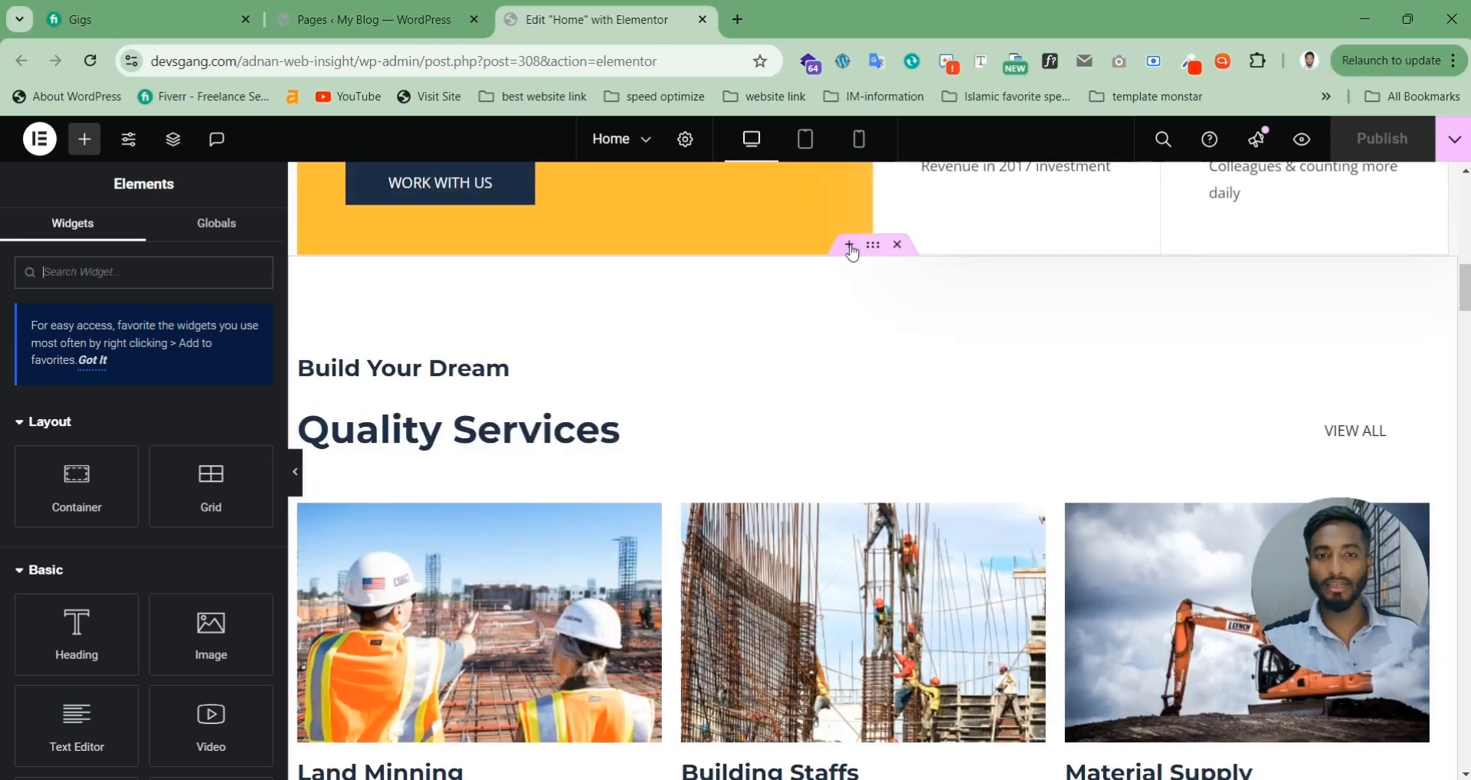
{"action": "left_click", "coordinate": [851, 249]}
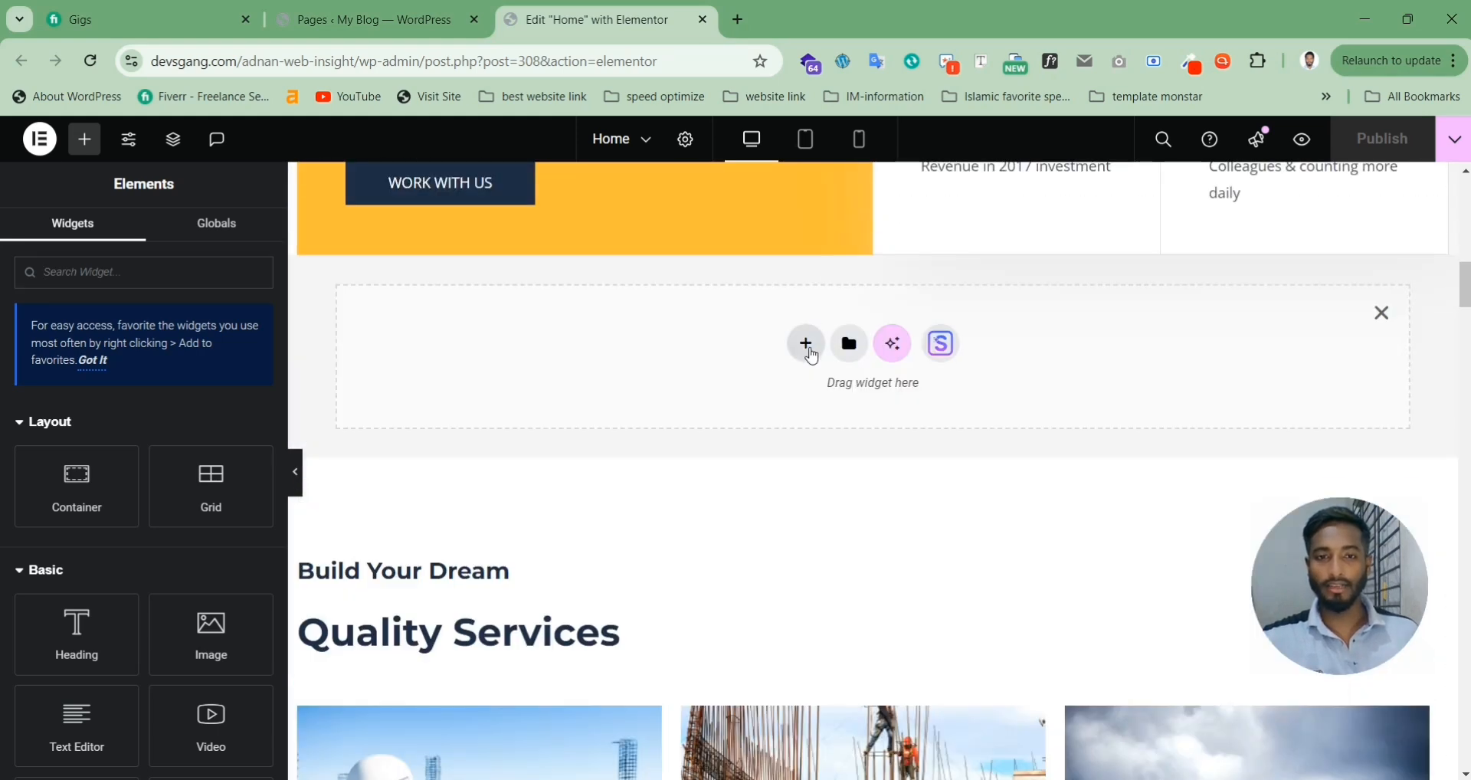
{"action": "left_click", "coordinate": [807, 346]}
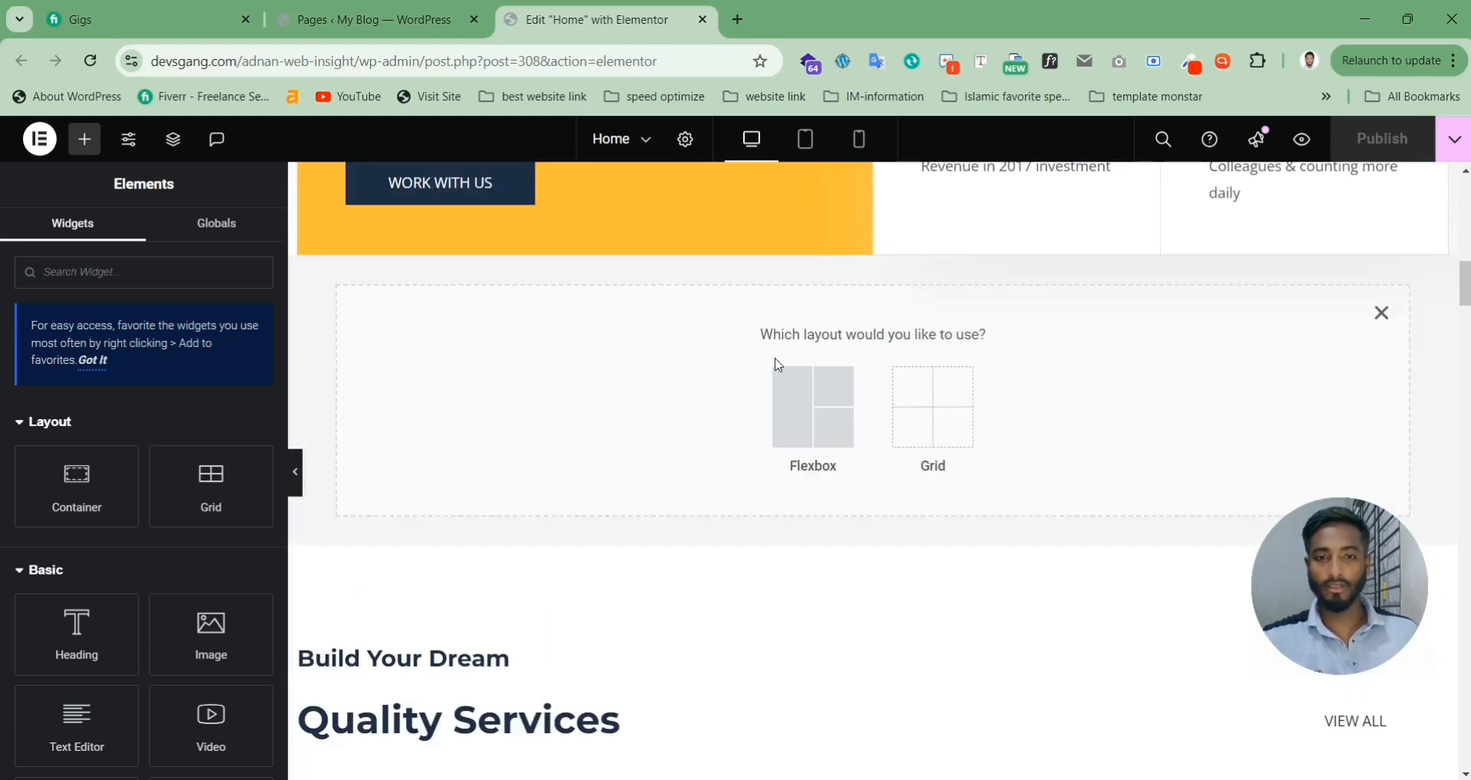
{"action": "left_click", "coordinate": [797, 417]}
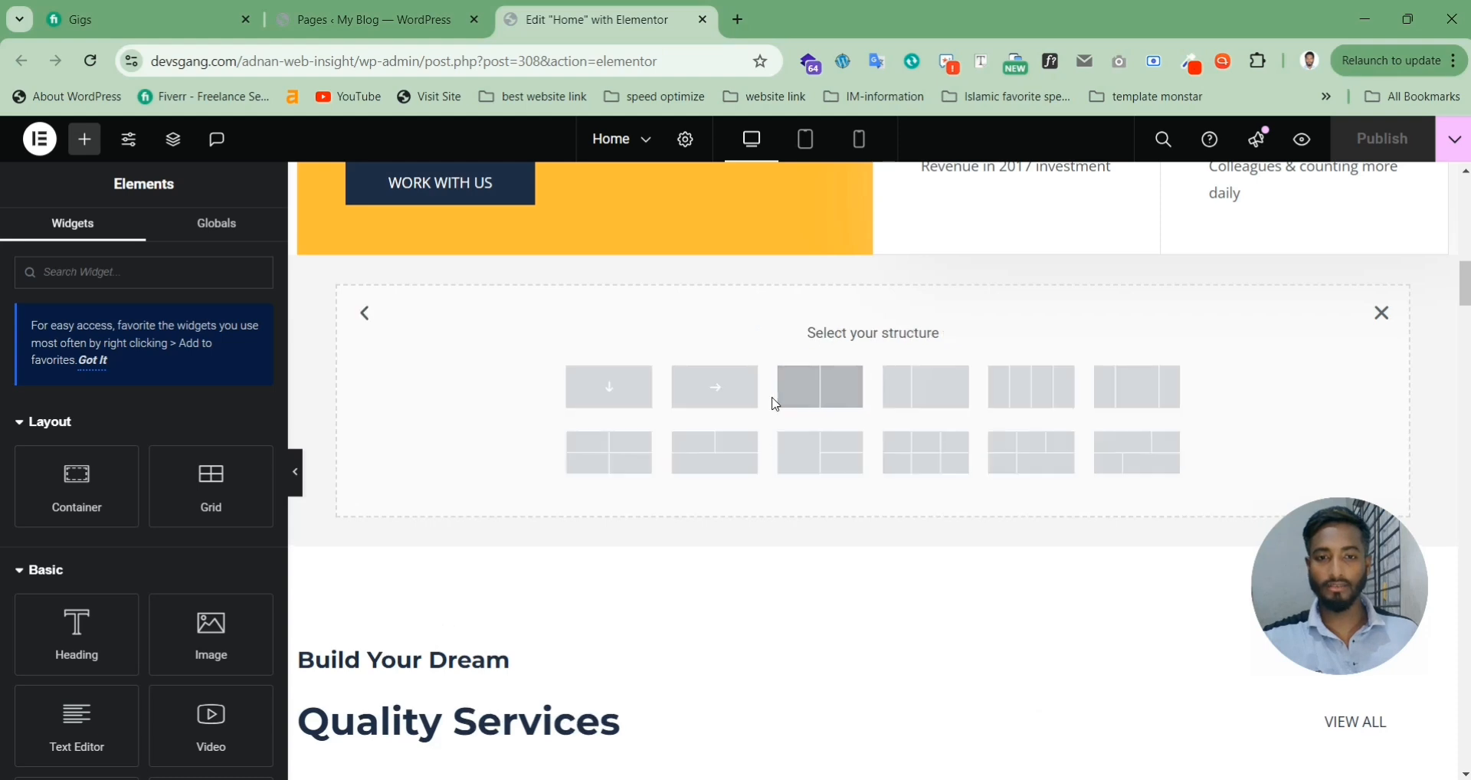
{"action": "left_click", "coordinate": [607, 412]}
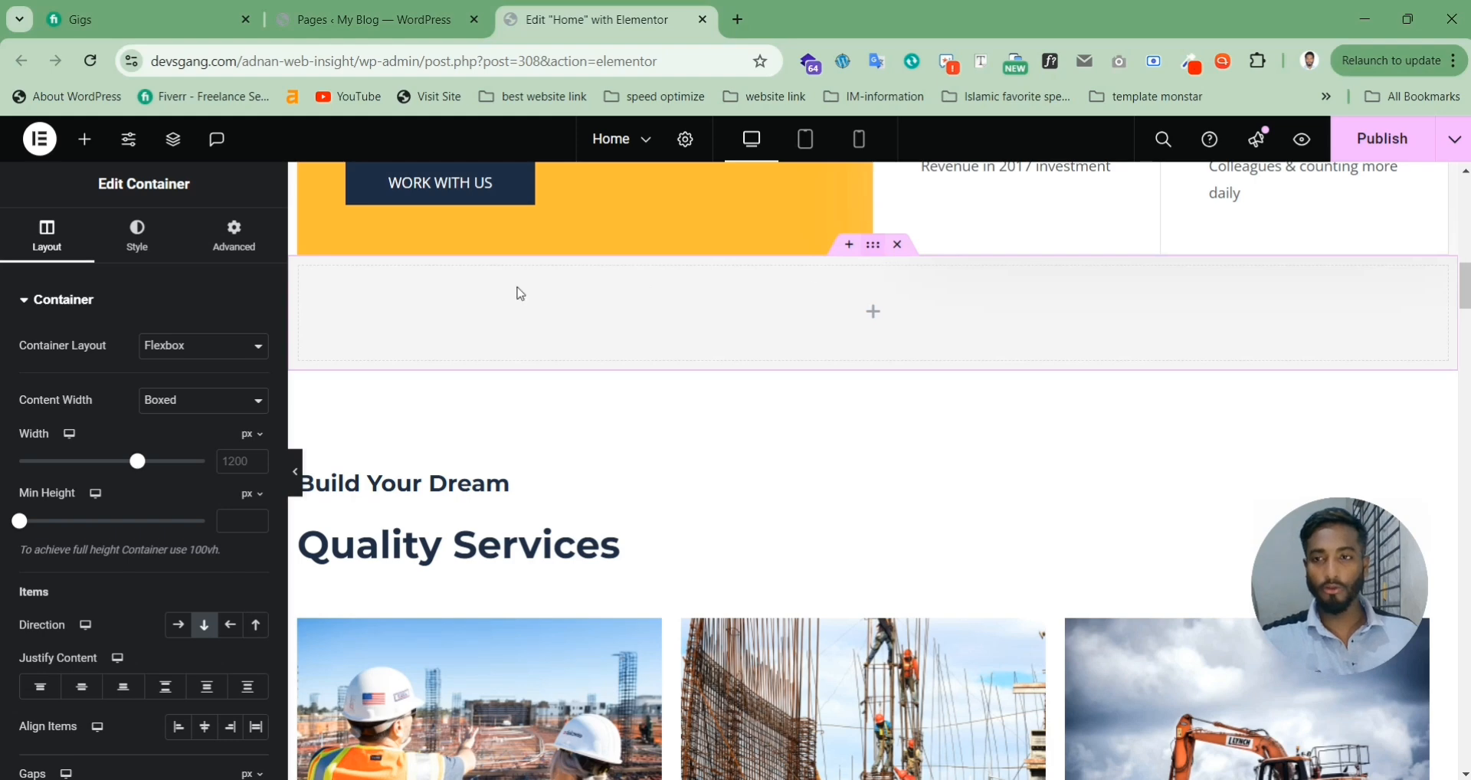
Step: Give the container a Theme Color 3 dark navy background and narrow its content width to 506 px
{"action": "left_click", "coordinate": [150, 251]}
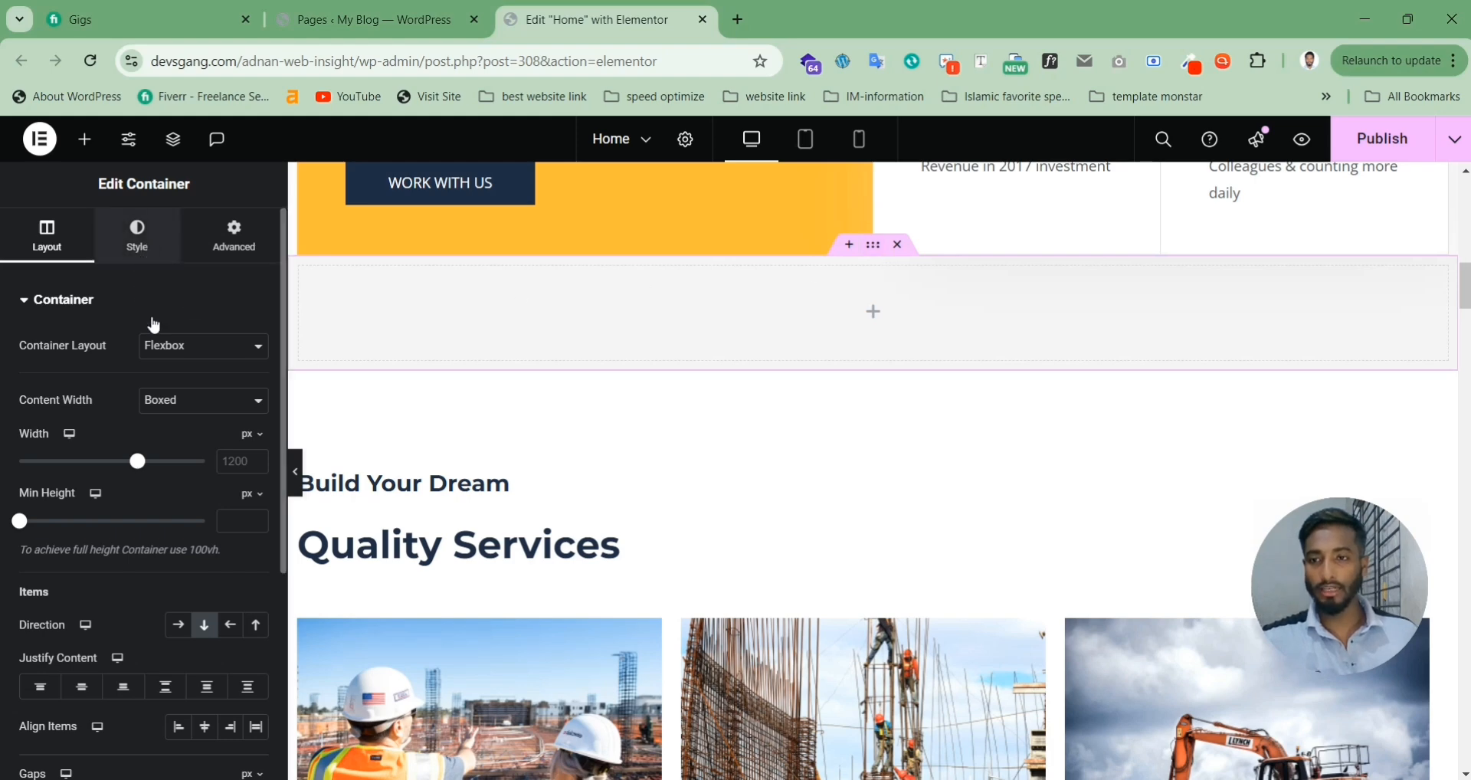
{"action": "left_click", "coordinate": [183, 395]}
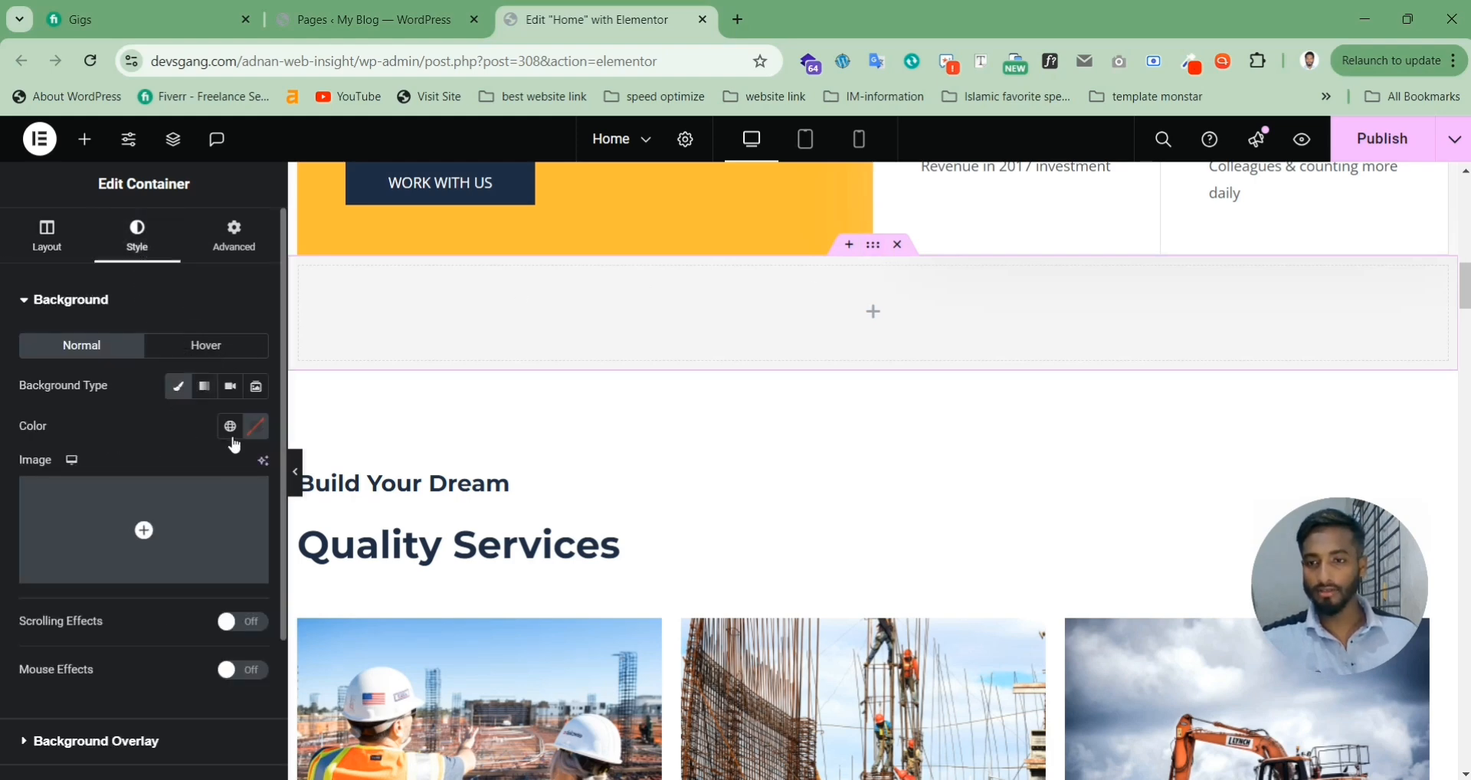
{"action": "left_click", "coordinate": [230, 426]}
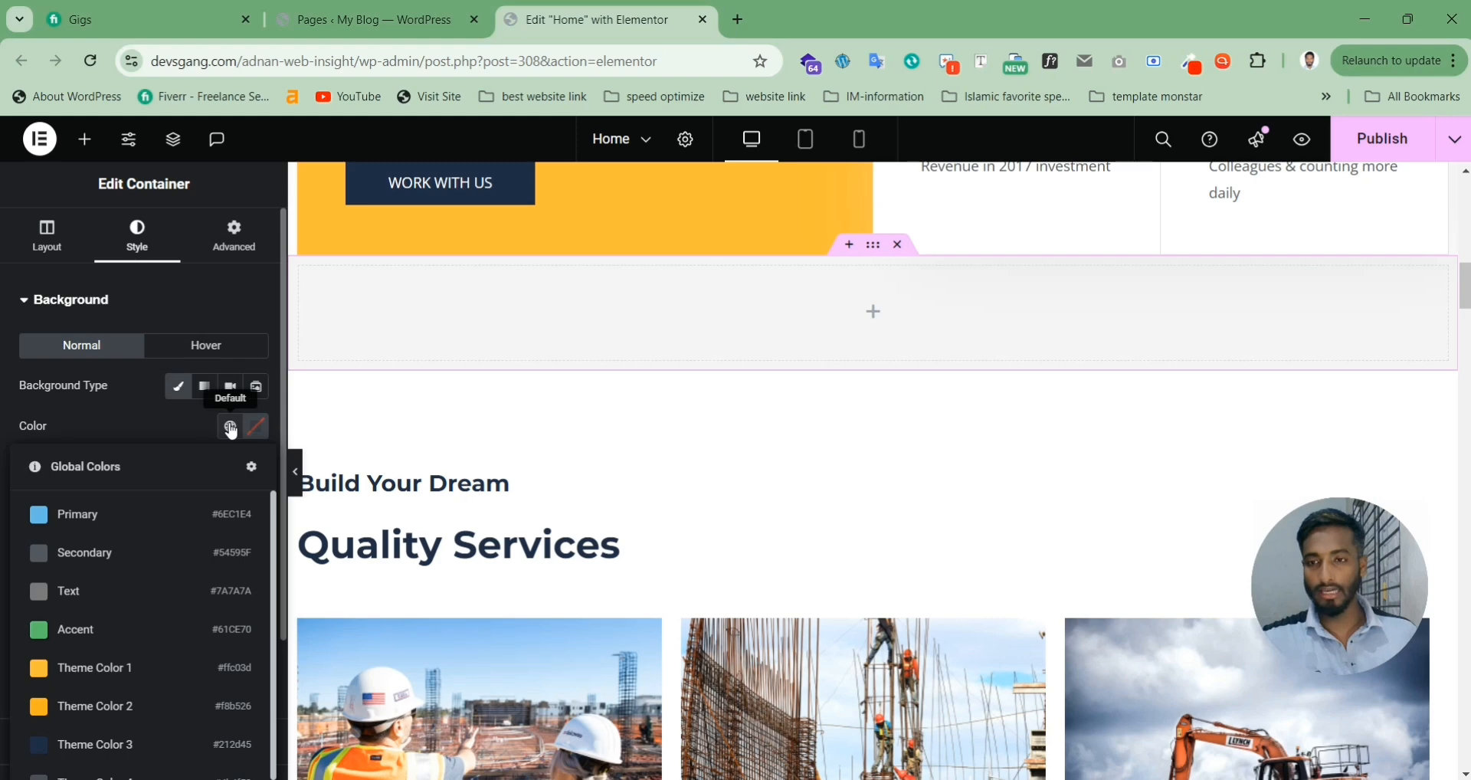
{"action": "left_click", "coordinate": [145, 757]}
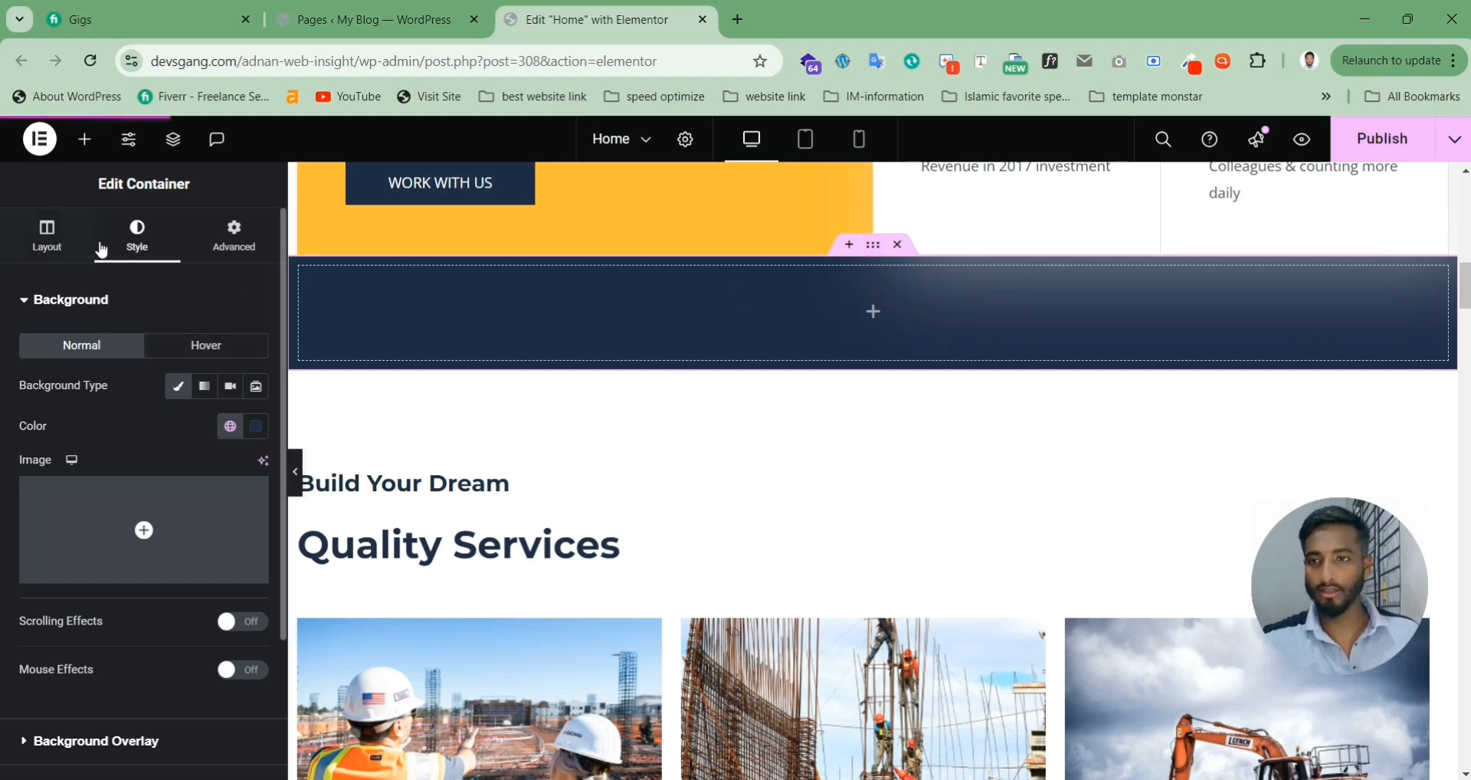
{"action": "left_click", "coordinate": [60, 247]}
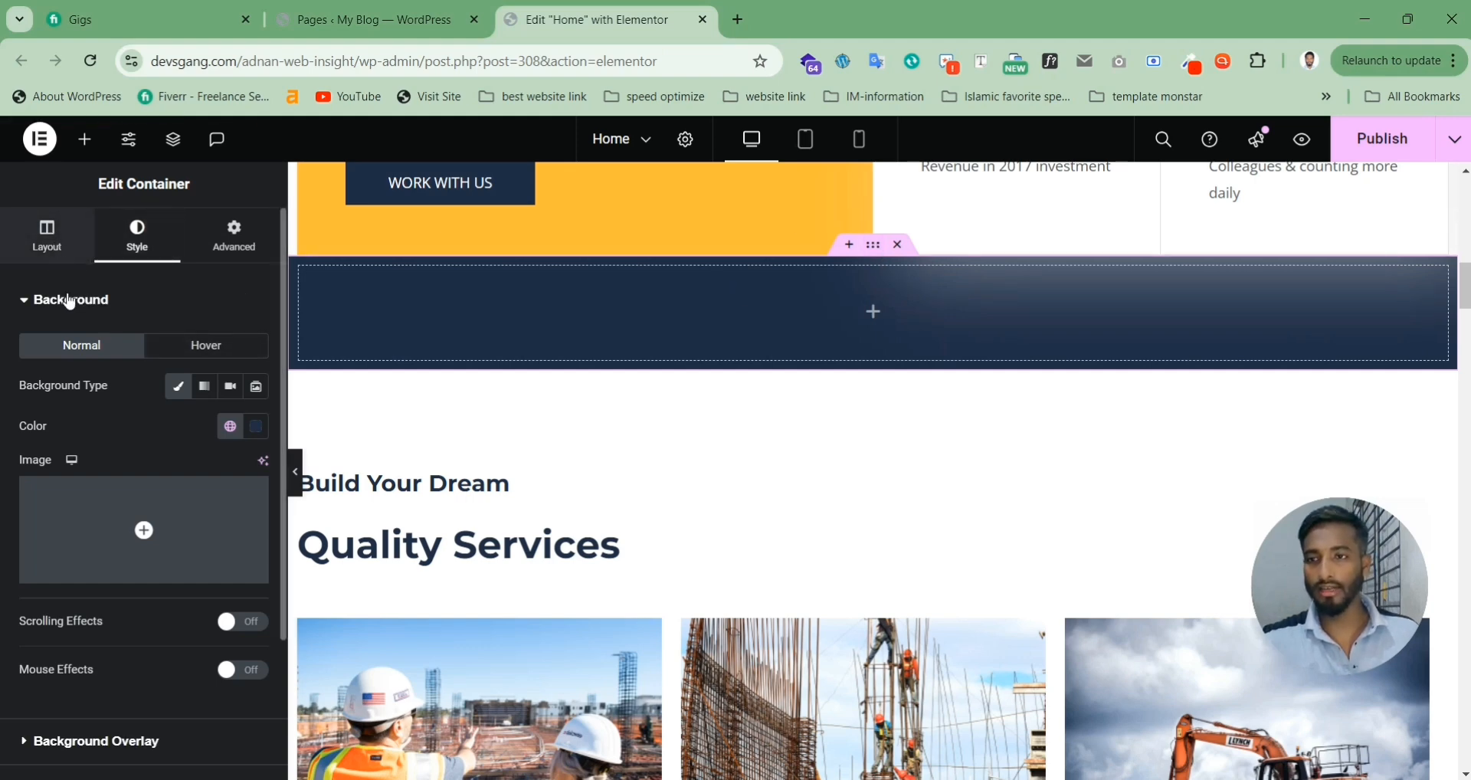
{"action": "left_click_drag", "start_coordinate": [138, 473], "coordinate": [19, 471]}
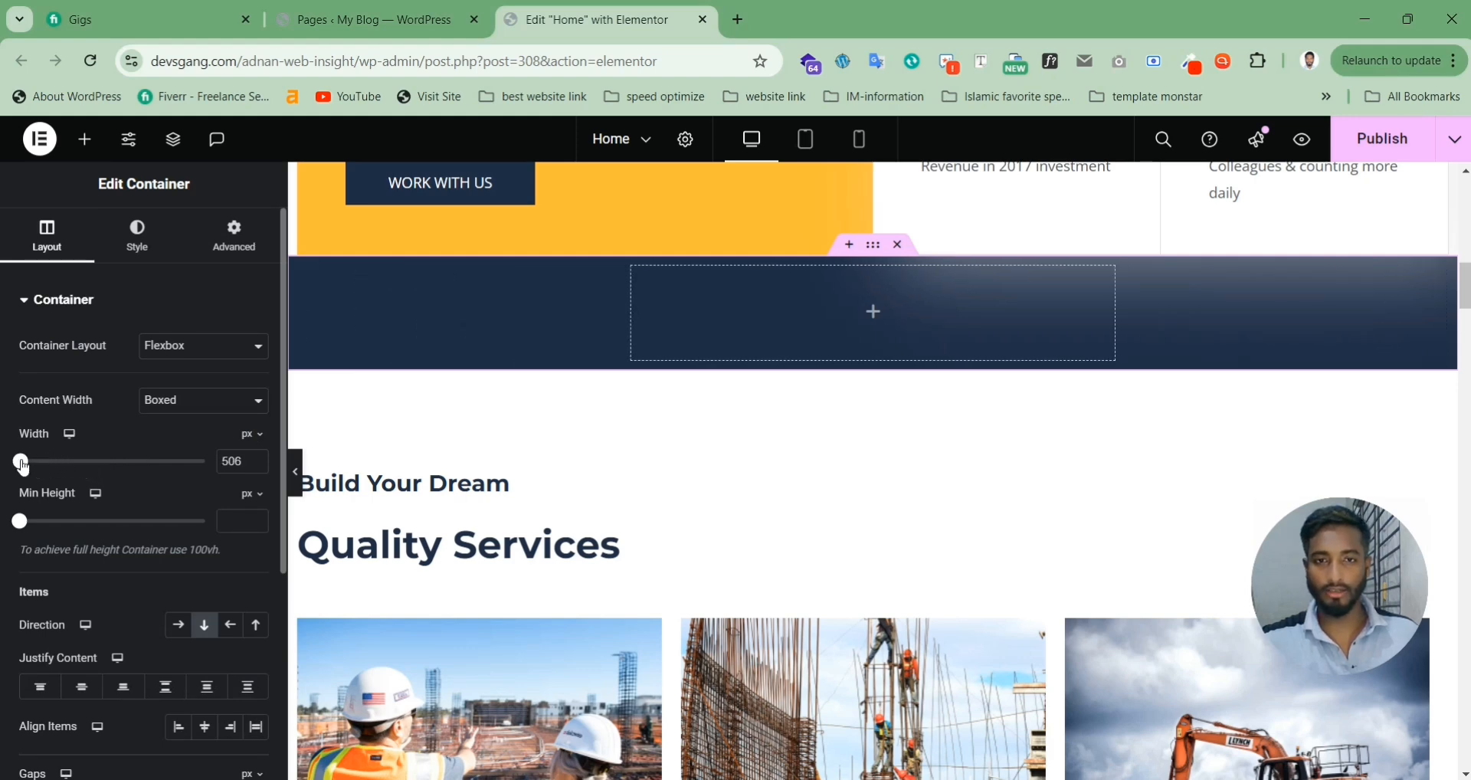
Step: Place a Form widget, found by searching 'for', inside the navy container
{"action": "left_click", "coordinate": [85, 138]}
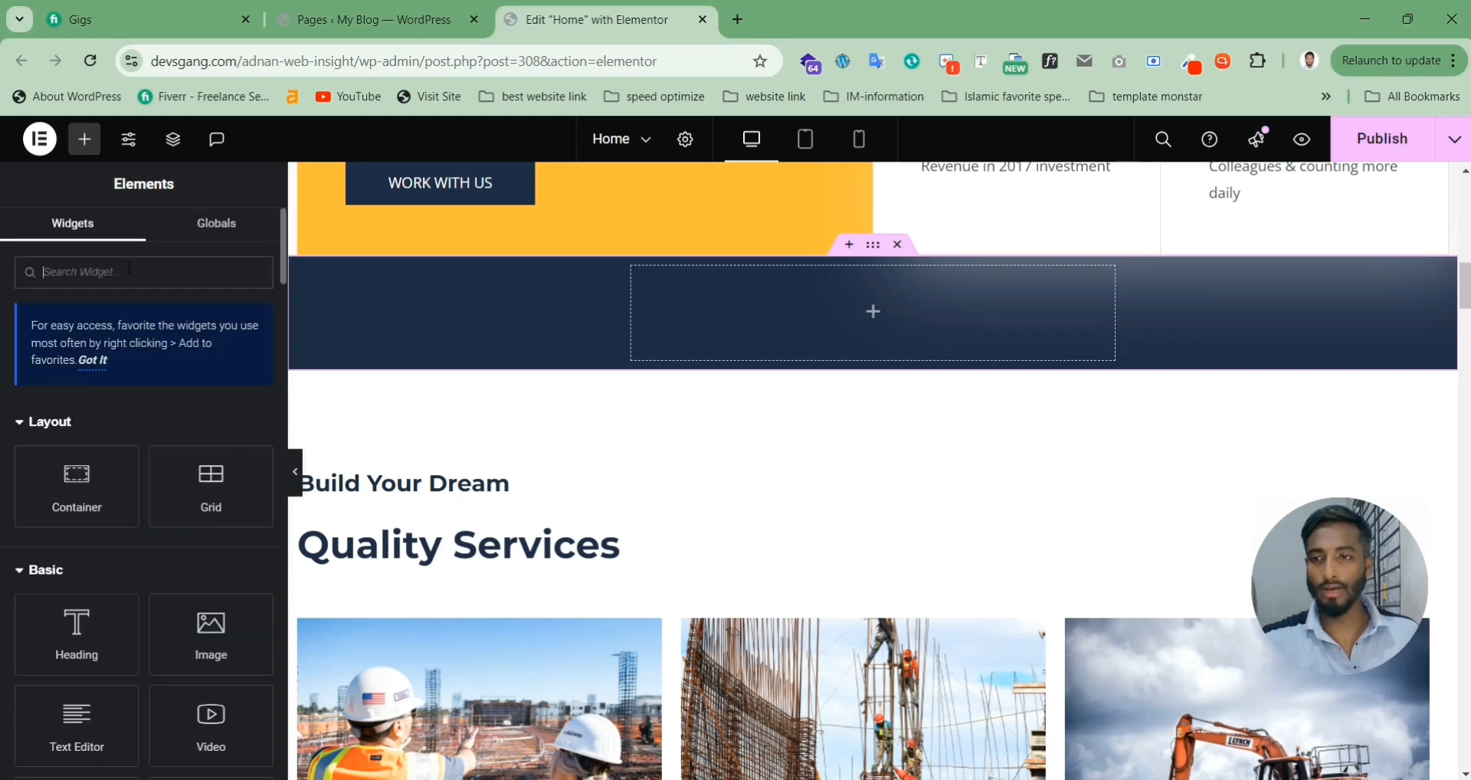
{"action": "type", "text": "fo"}
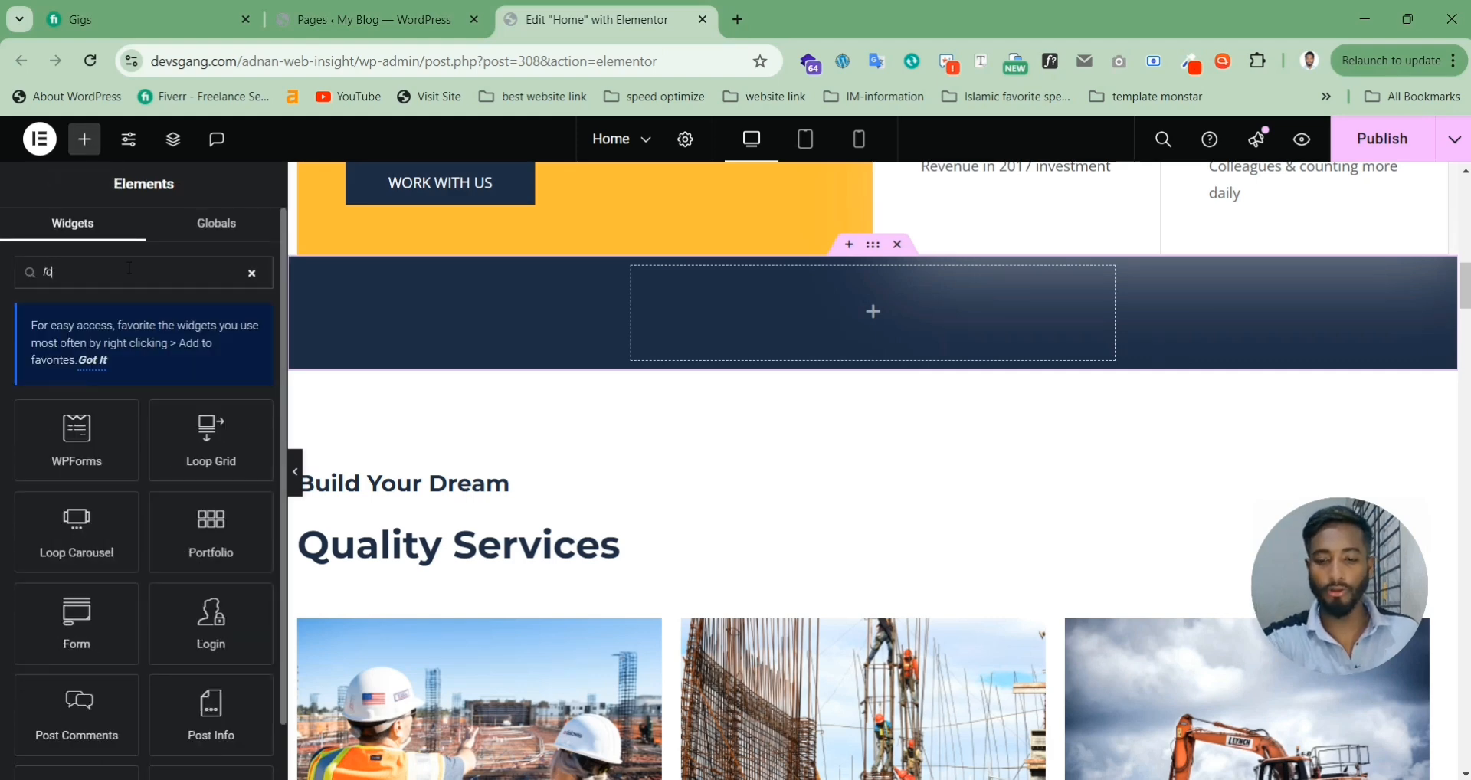
{"action": "type", "text": "r"}
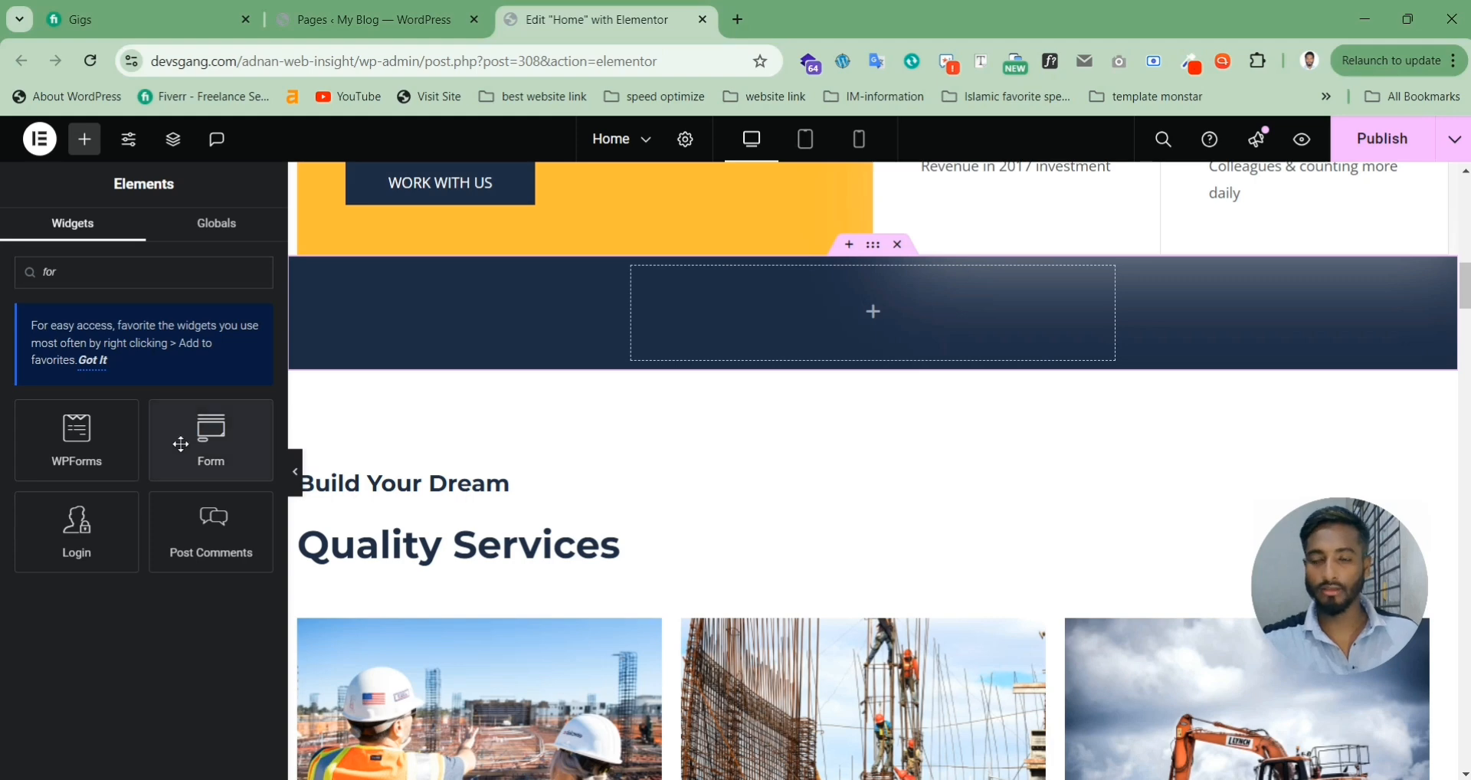
{"action": "left_click_drag", "start_coordinate": [182, 443], "coordinate": [888, 315]}
{"action": "left_click", "coordinate": [872, 245]}
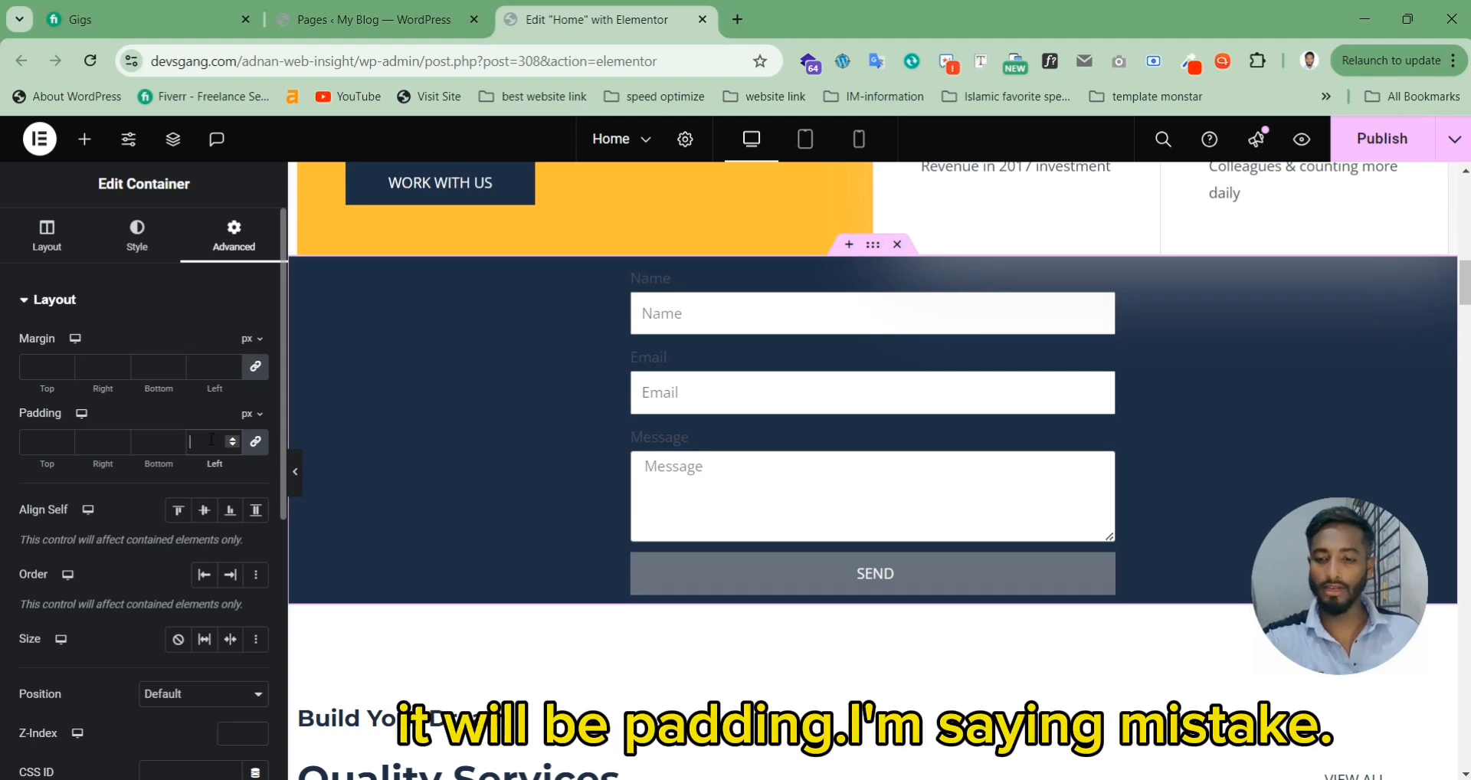
Step: Pad the container 20 px on every side and publish the page
{"action": "type", "text": "20"}
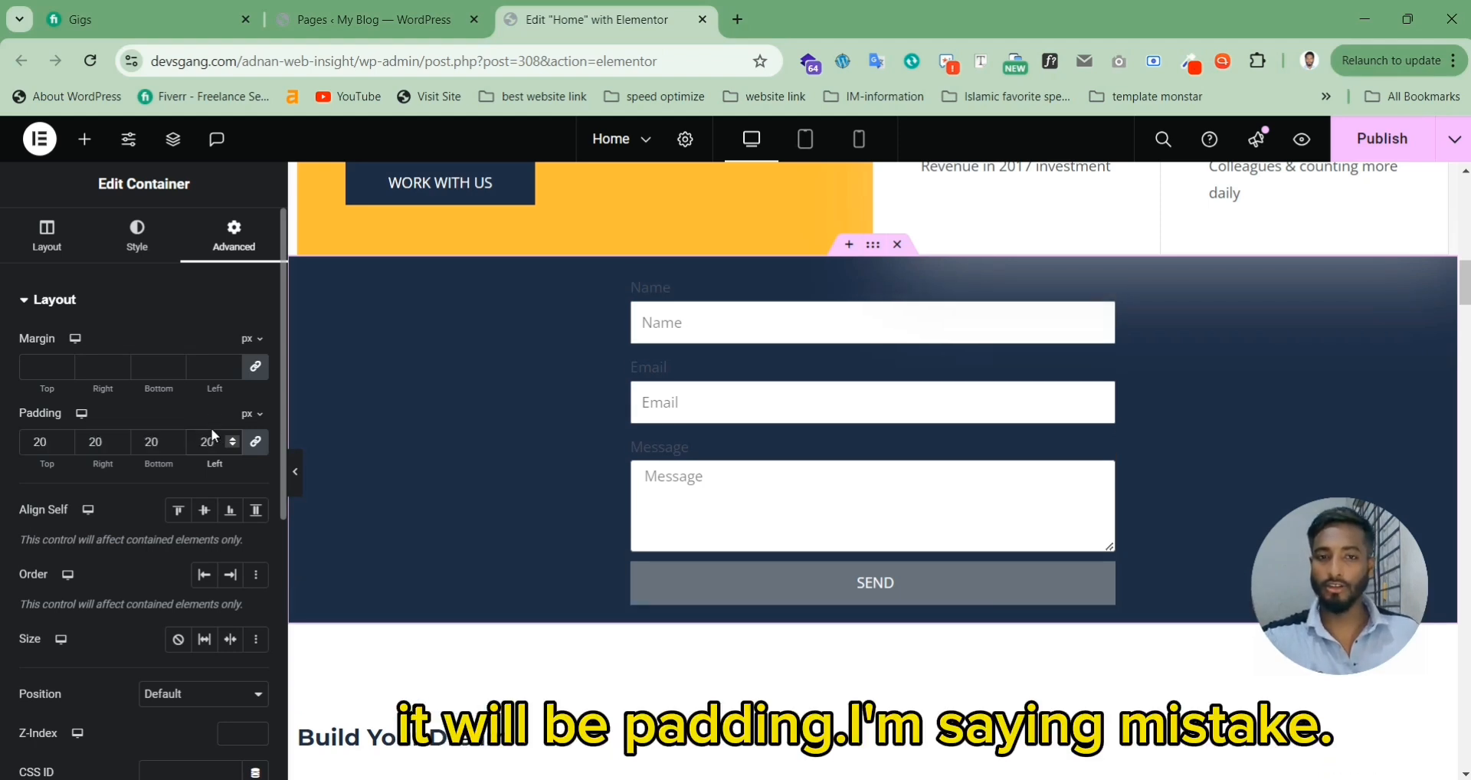
{"action": "left_click", "coordinate": [260, 448]}
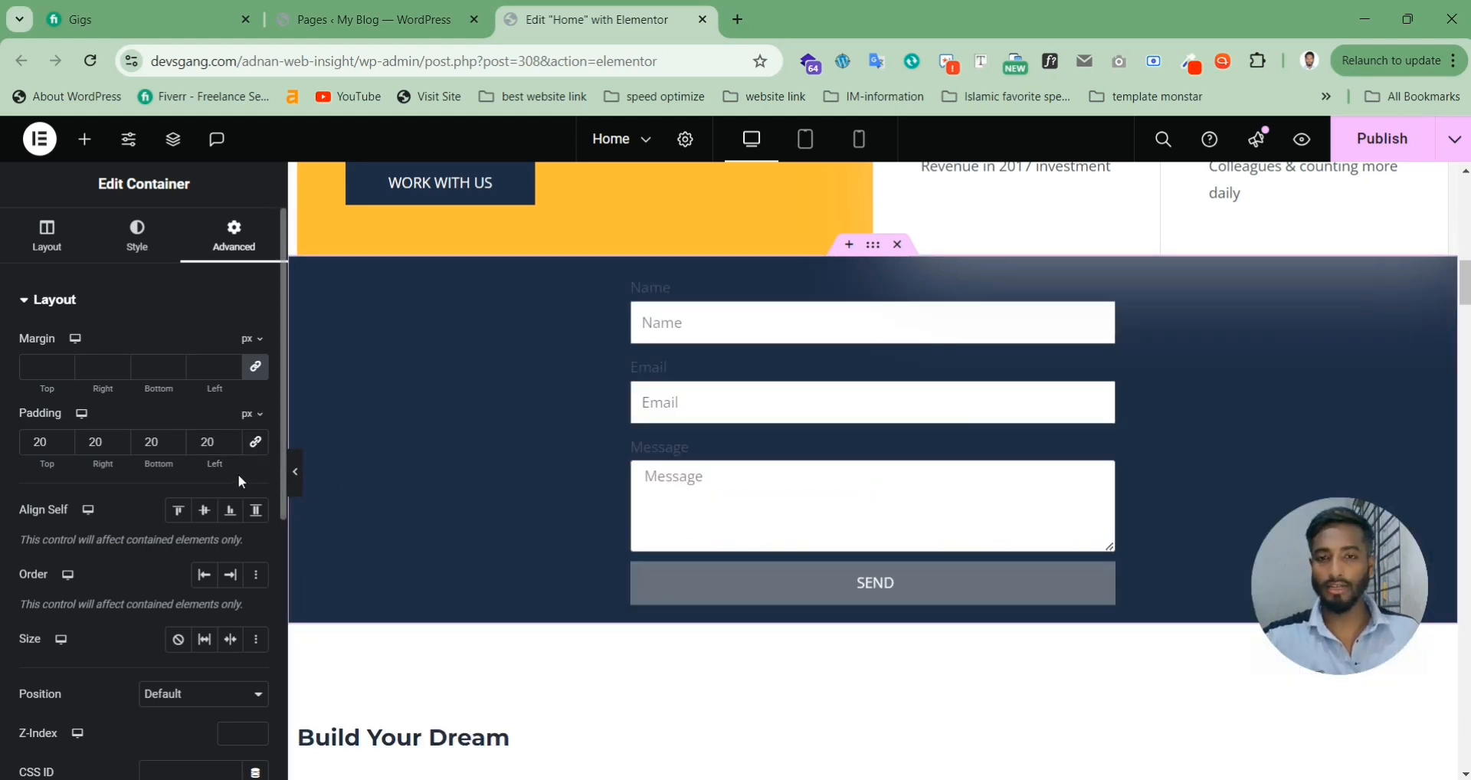
{"action": "left_click", "coordinate": [1371, 146]}
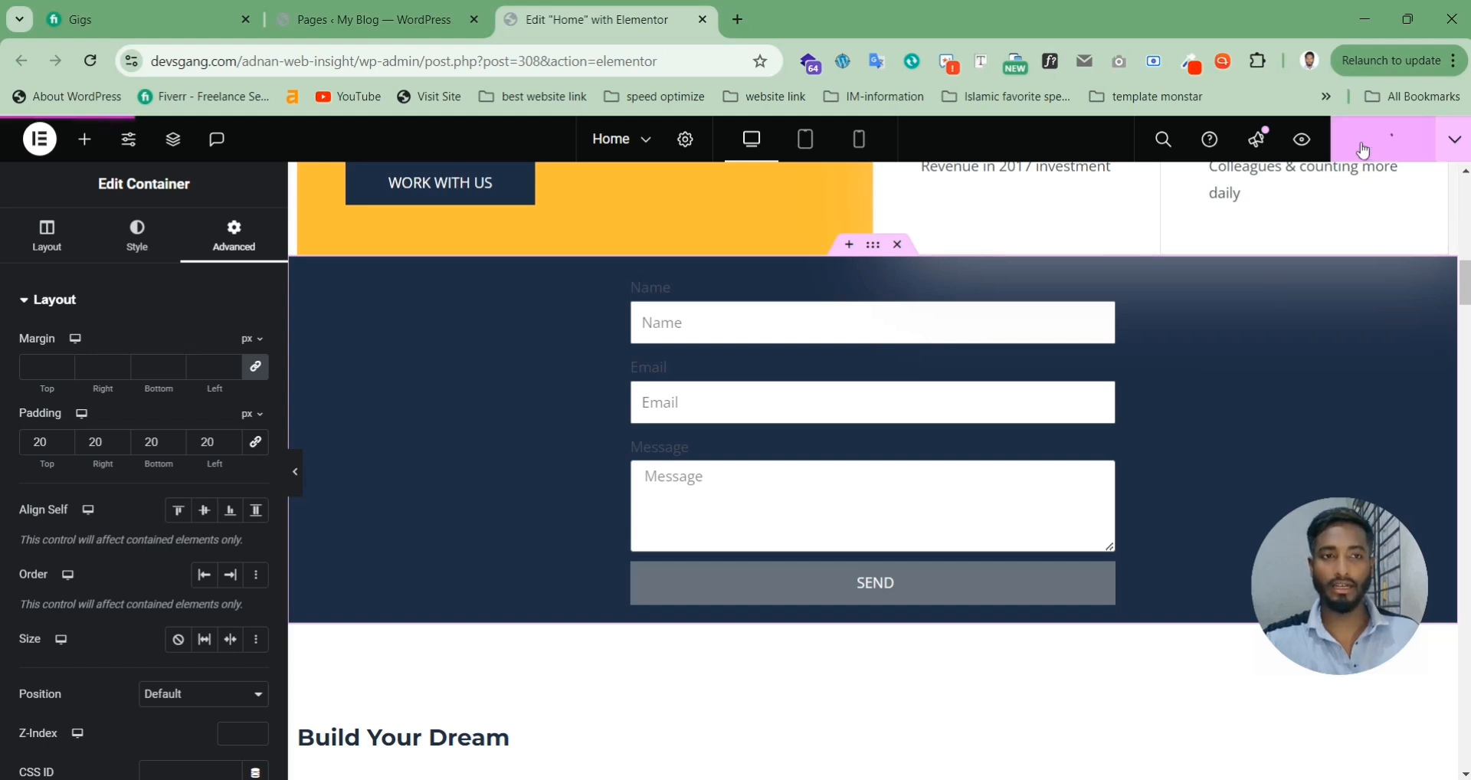
Step: Preview the live Home page down to the navy contact form, then return to the Elementor tab
{"action": "left_click", "coordinate": [1302, 140]}
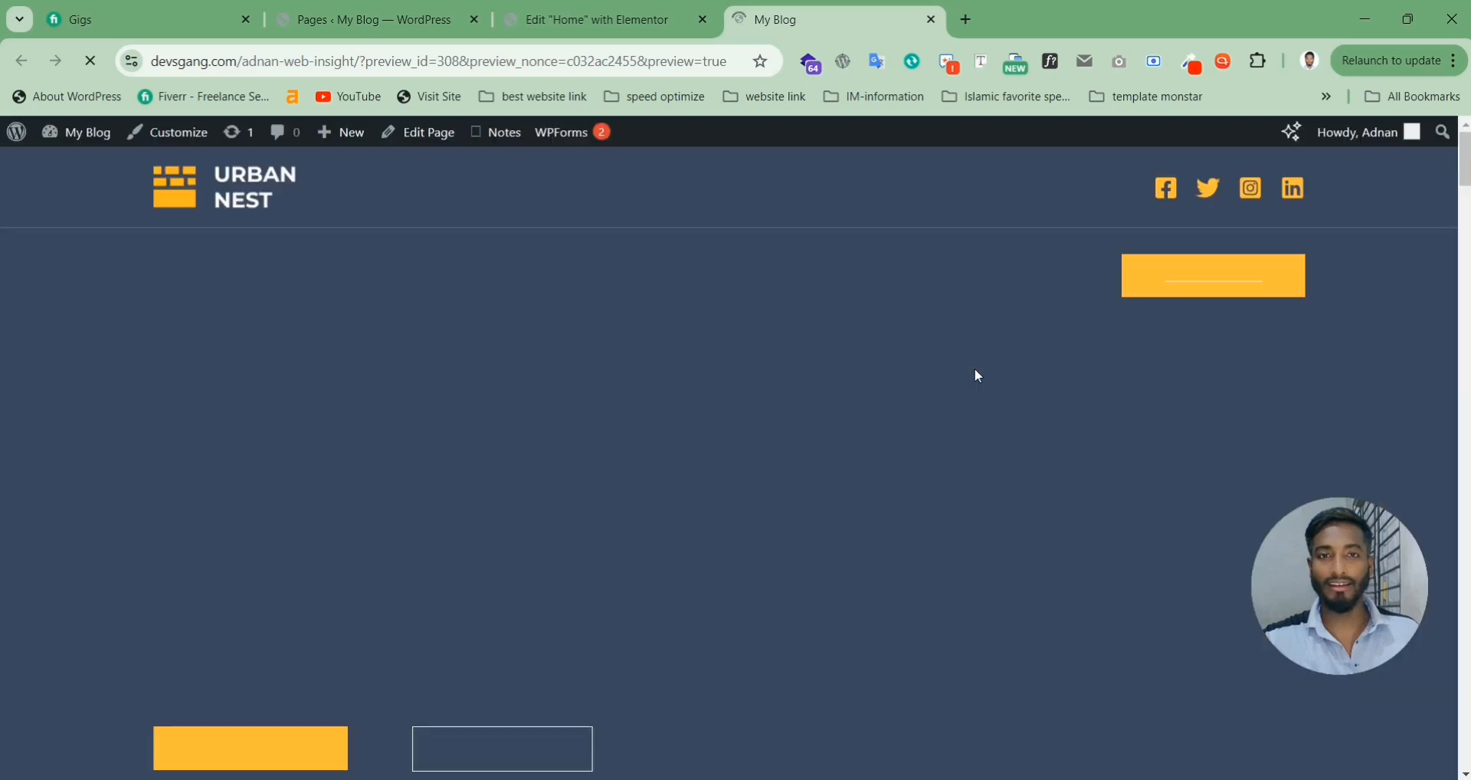
{"action": "scroll", "coordinate": [967, 327], "scroll_direction": "down", "scroll_amount": 10}
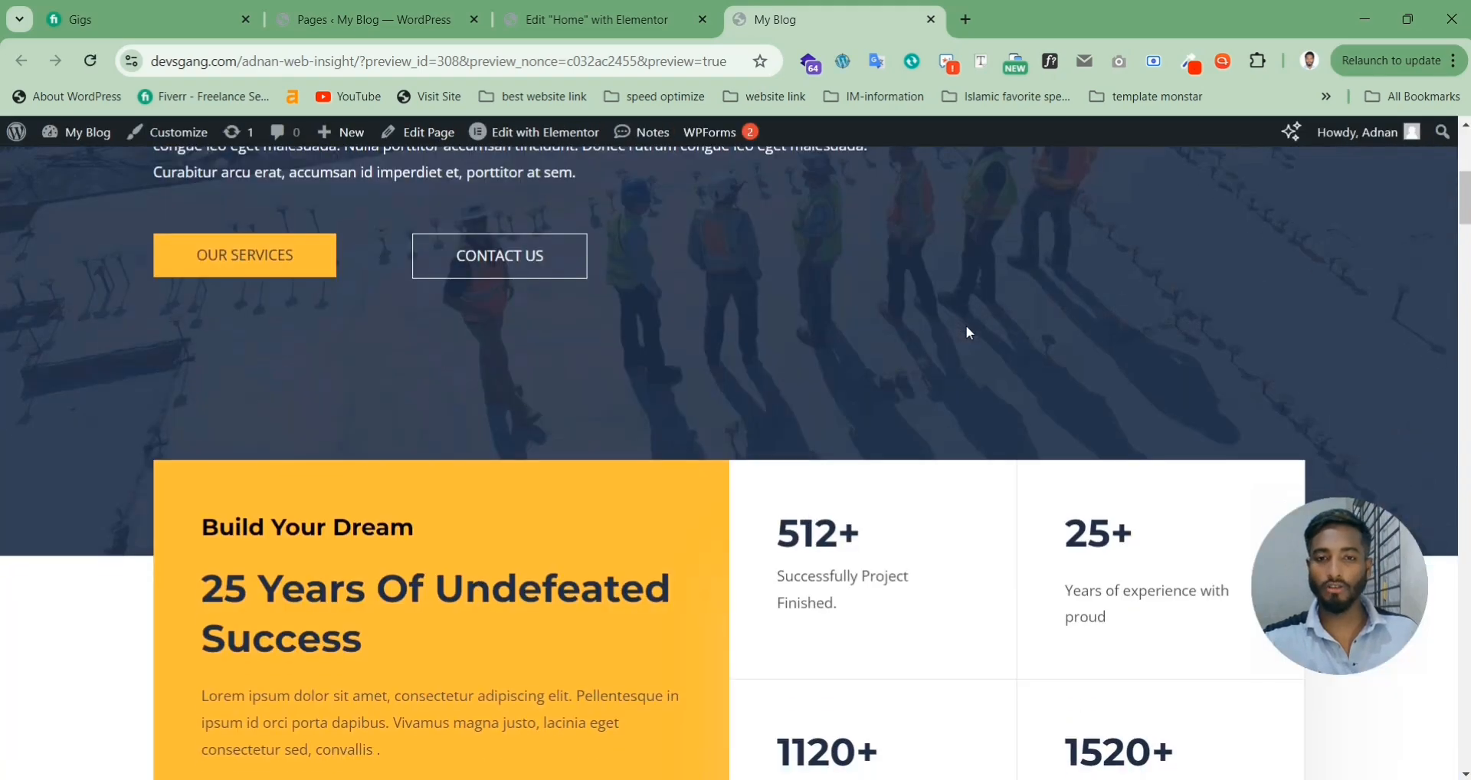
{"action": "scroll", "coordinate": [967, 332], "scroll_direction": "down", "scroll_amount": 5}
{"action": "scroll", "coordinate": [574, 374], "scroll_direction": "up", "scroll_amount": 2}
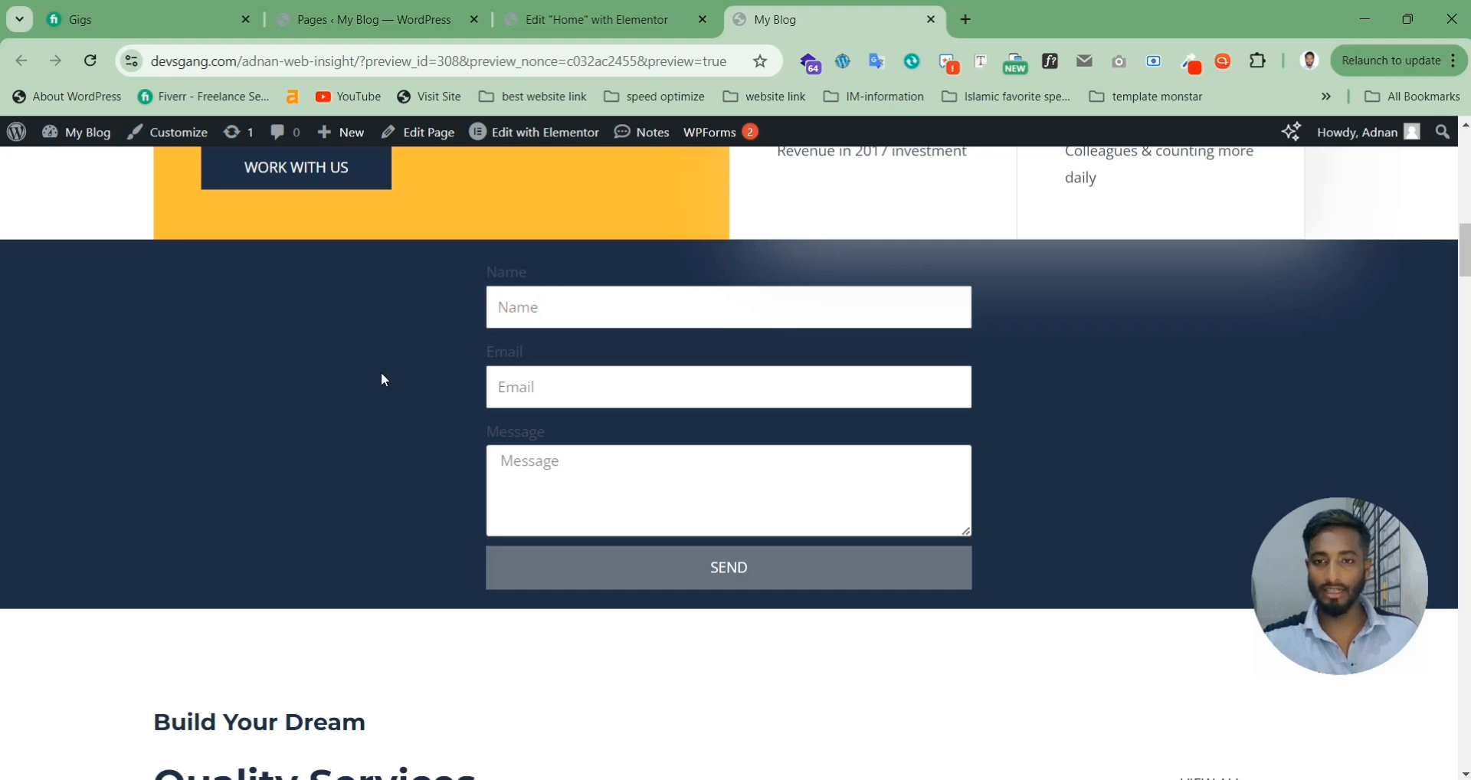
{"action": "left_click", "coordinate": [558, 23]}
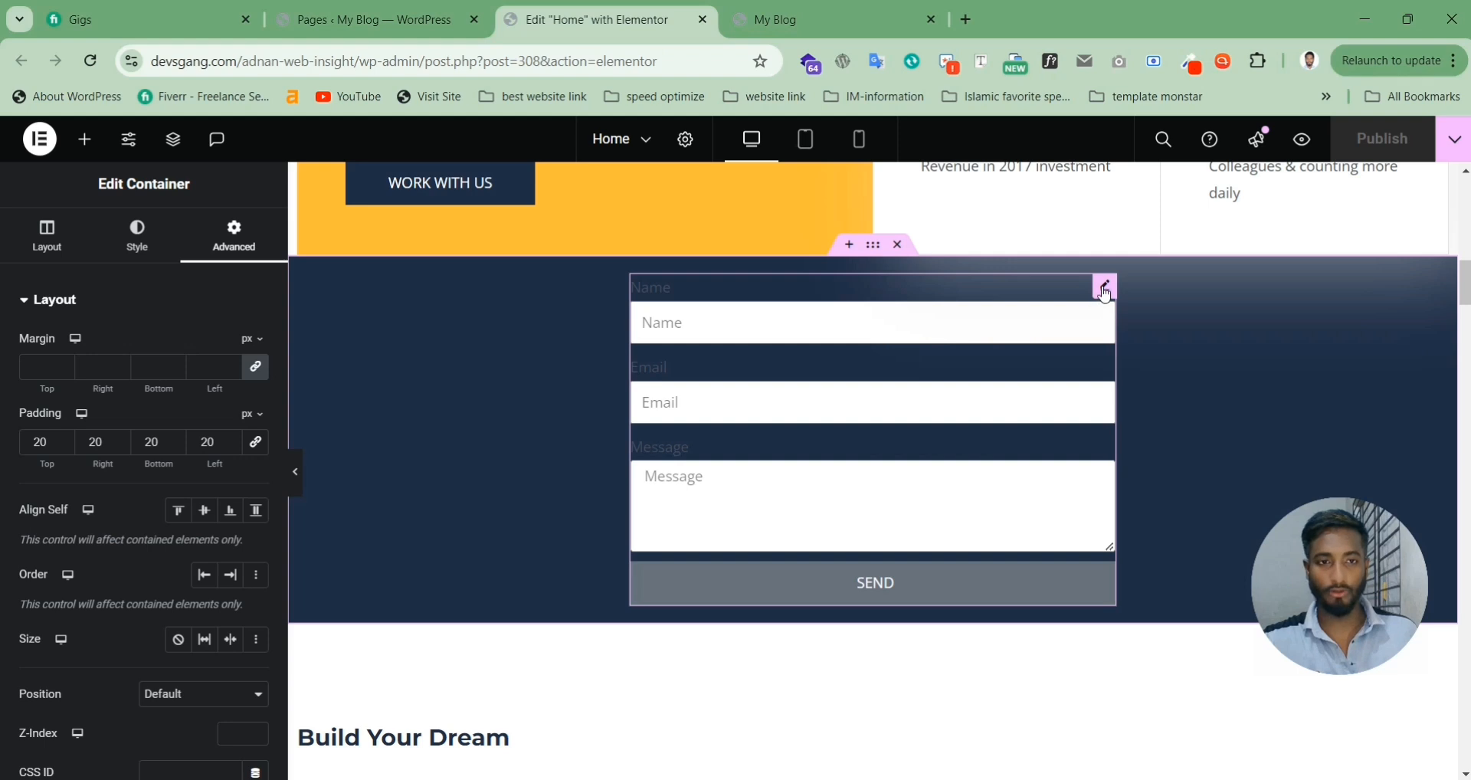
Step: Colour the form's Name, Email and Message labels white (#FFFFFF) and publish the Home page
{"action": "left_click", "coordinate": [137, 236]}
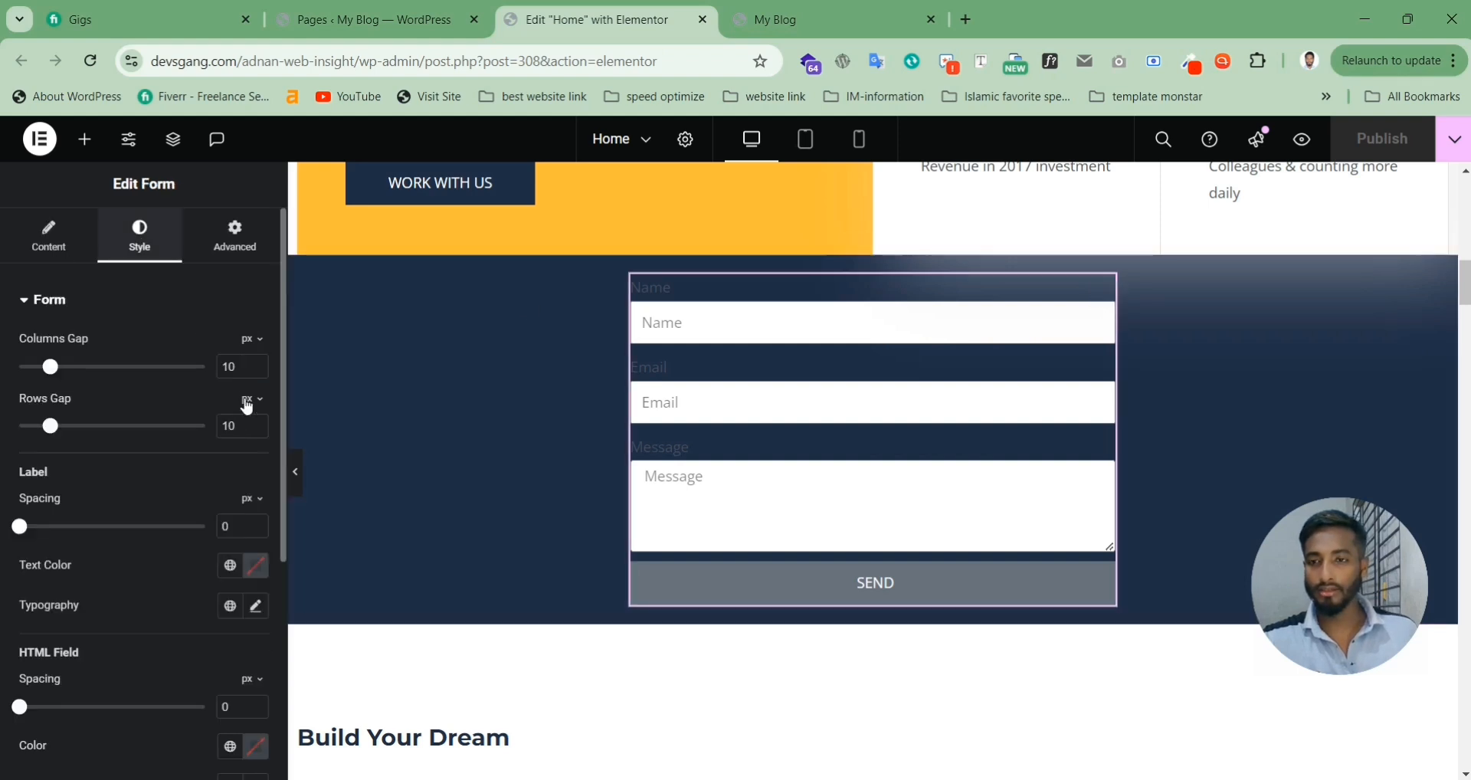
{"action": "left_click", "coordinate": [257, 567]}
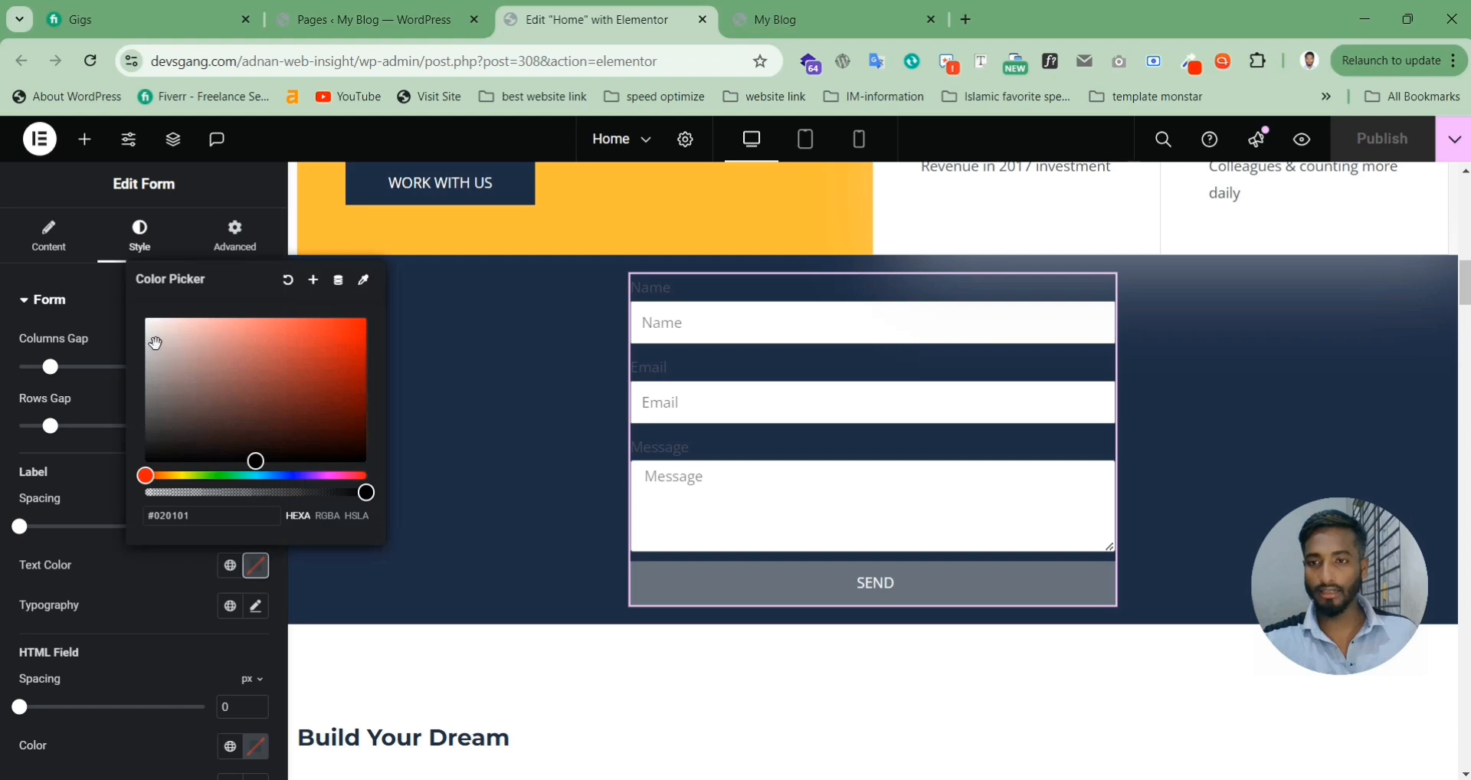
{"action": "left_click_drag", "start_coordinate": [155, 344], "coordinate": [145, 317]}
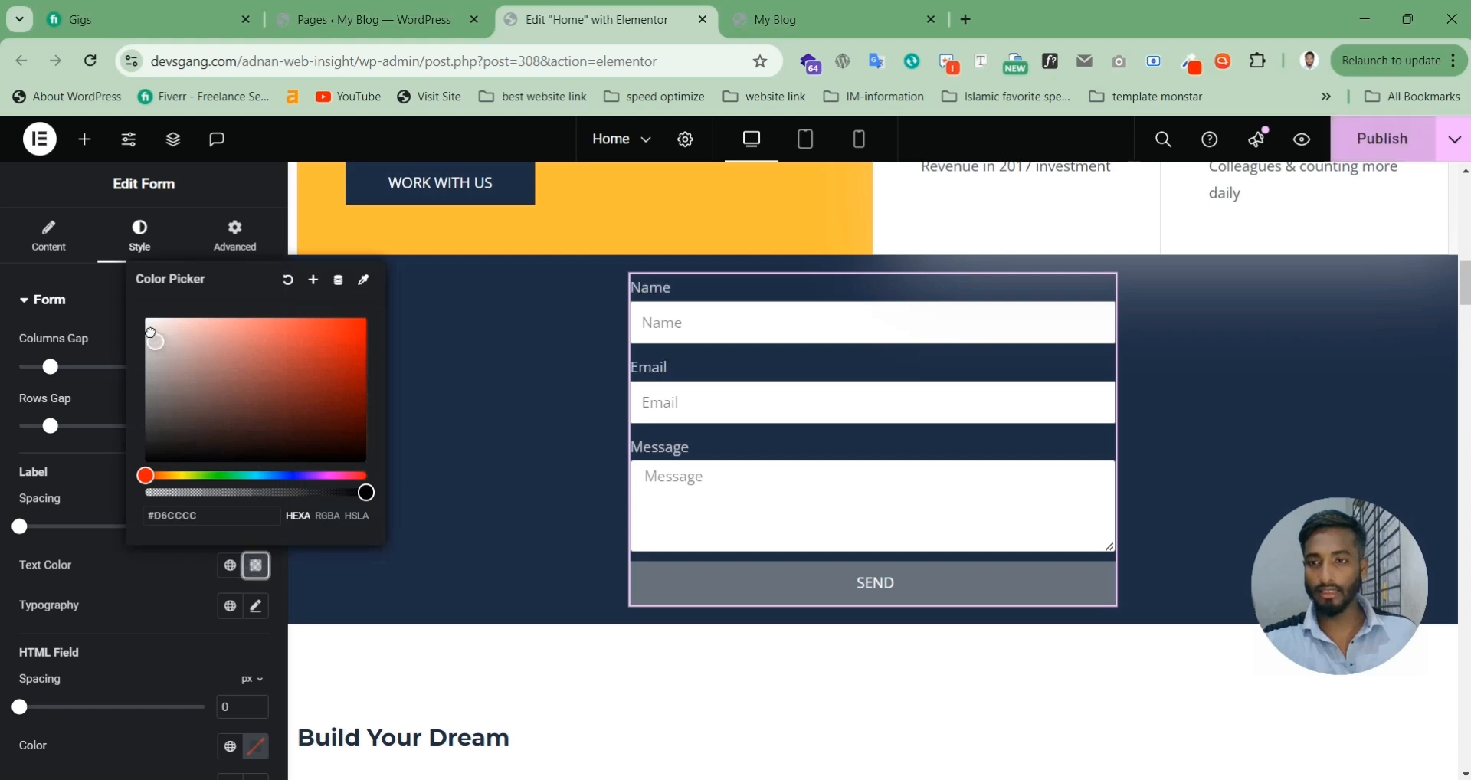
{"action": "left_click", "coordinate": [135, 606]}
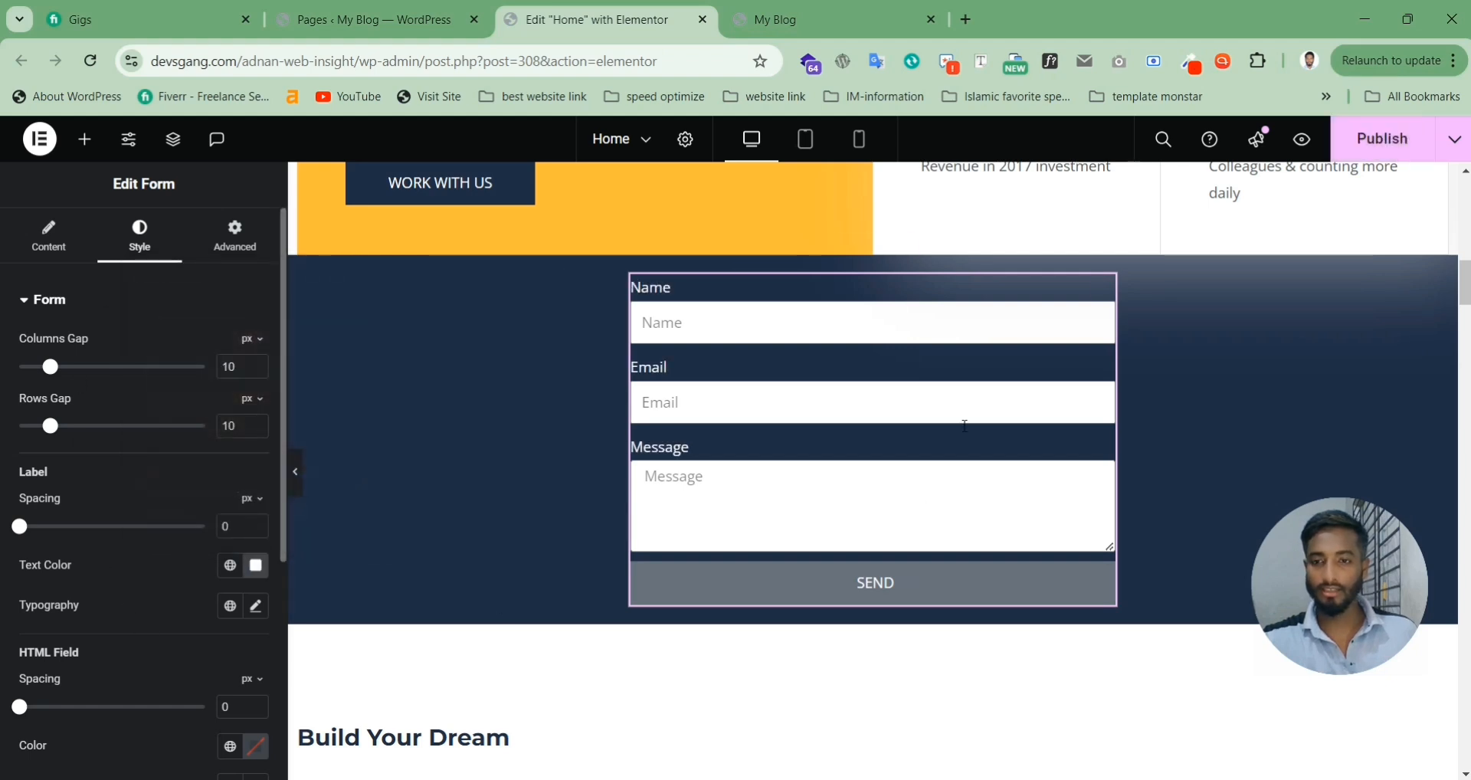
{"action": "left_click", "coordinate": [1388, 144]}
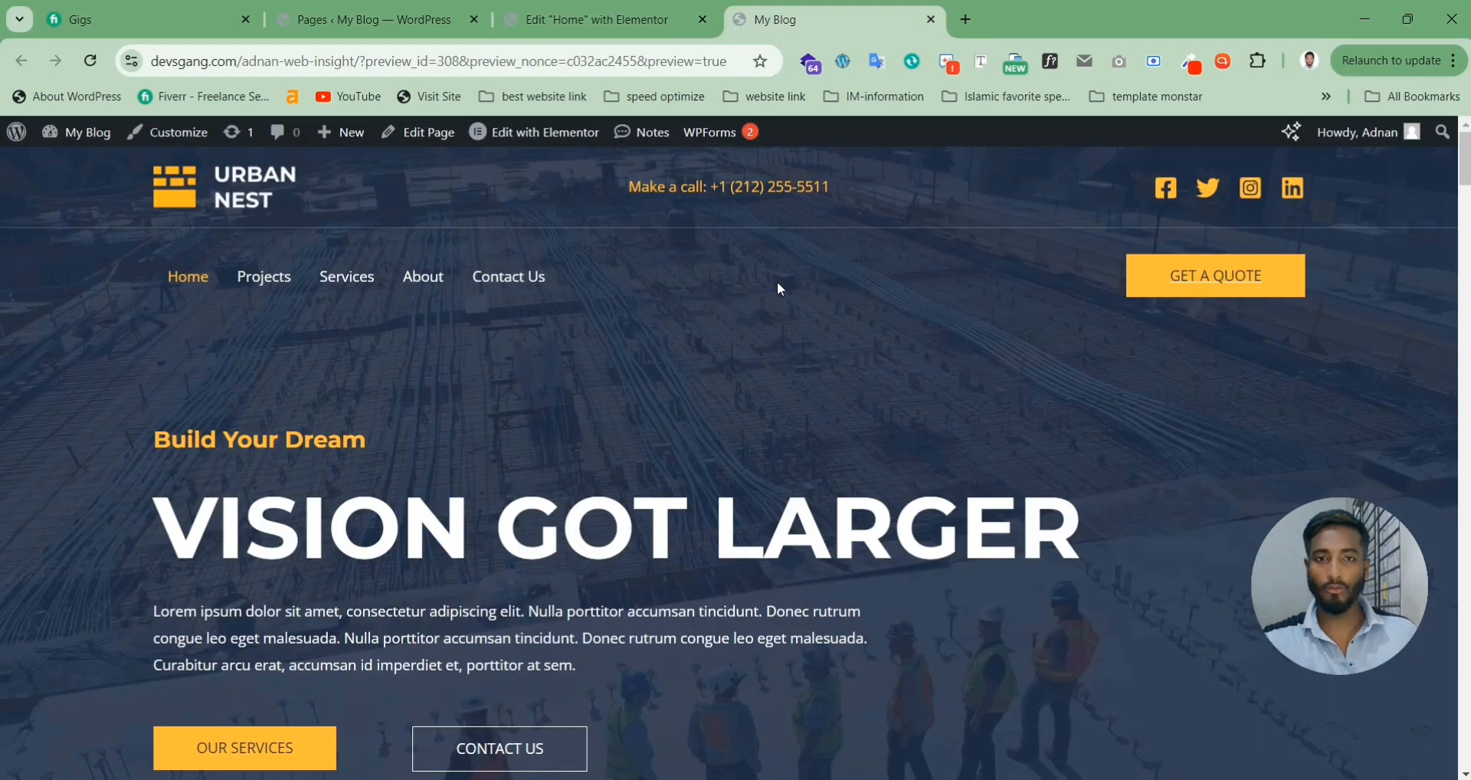
{"action": "scroll", "coordinate": [781, 289], "scroll_direction": "down", "scroll_amount": 10}
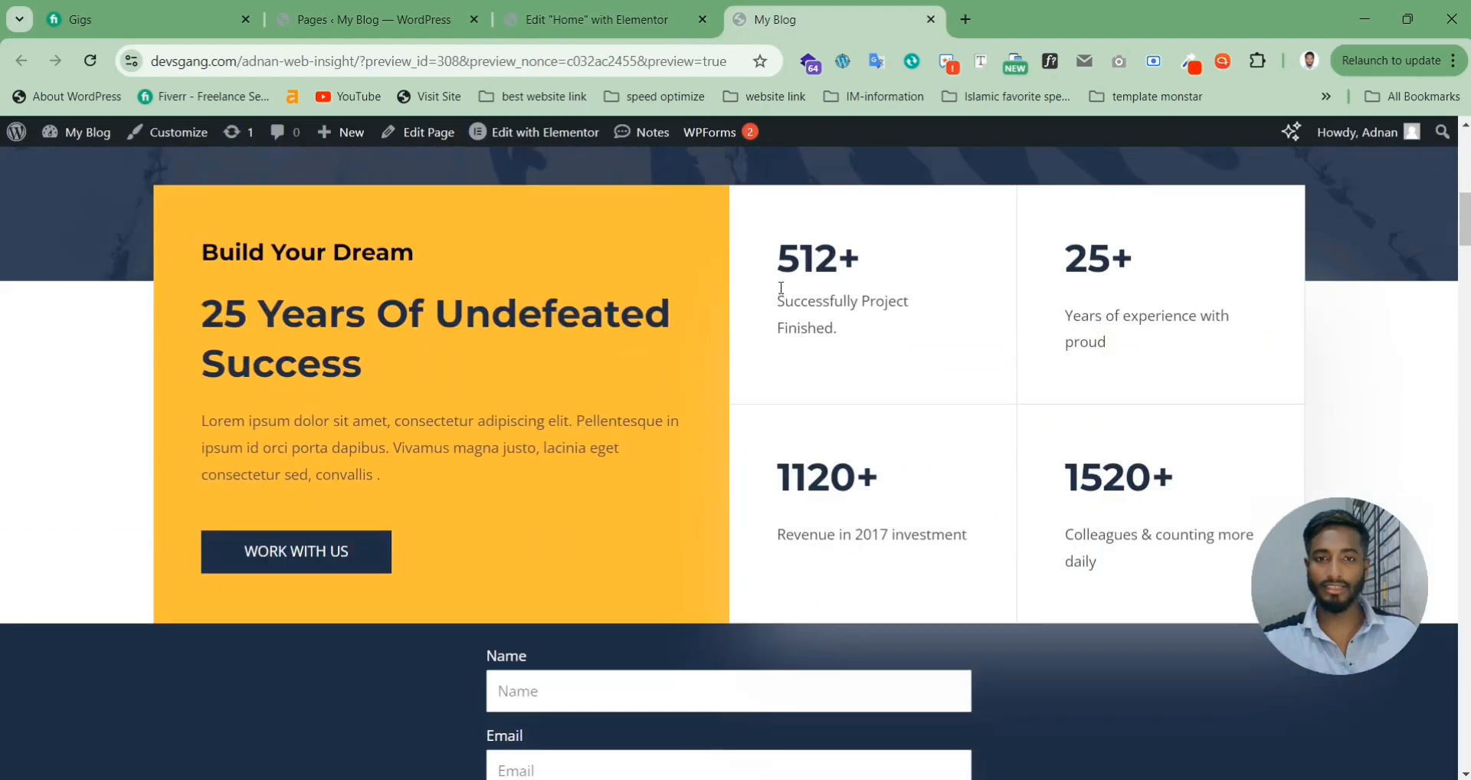
{"action": "scroll", "coordinate": [781, 288], "scroll_direction": "down", "scroll_amount": 4}
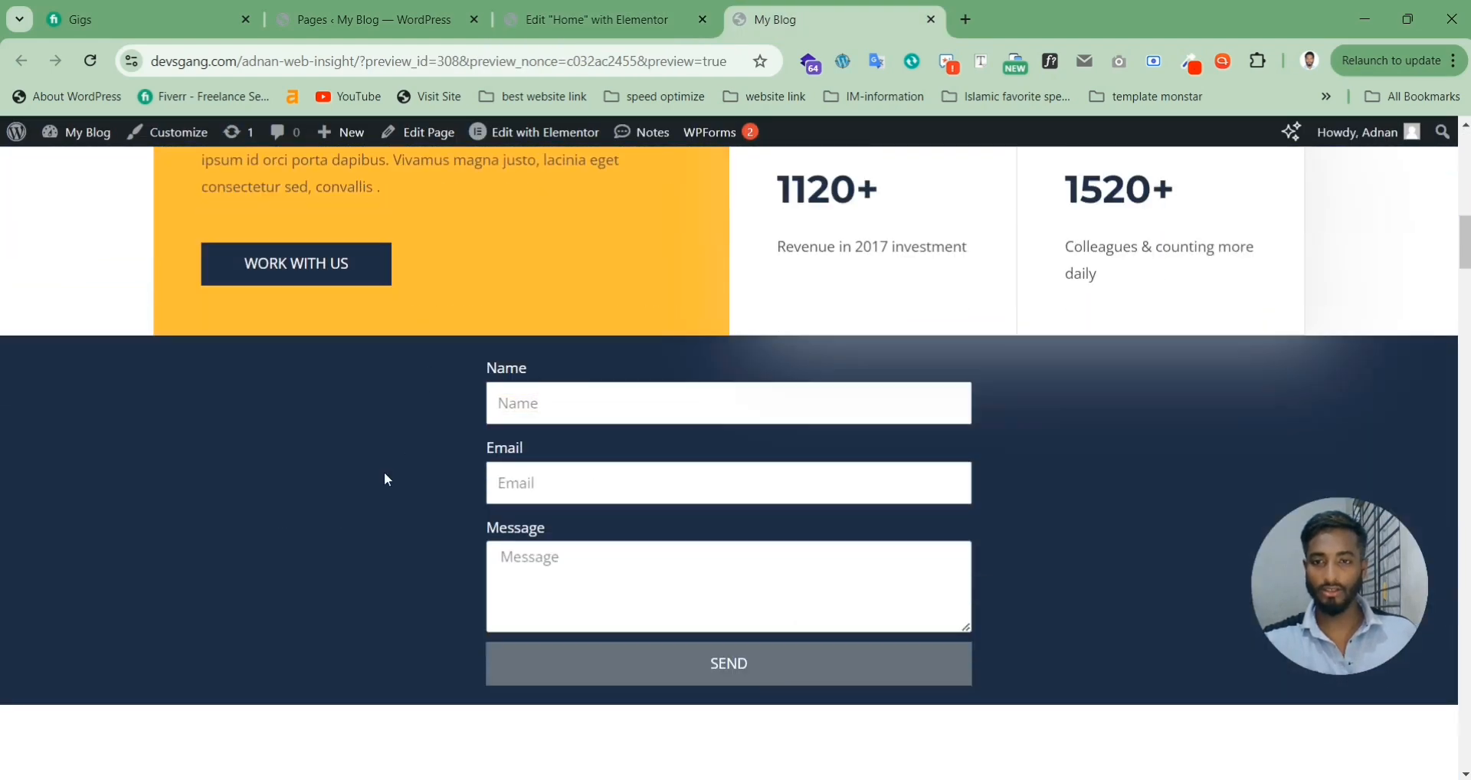
{"action": "scroll", "coordinate": [1025, 486], "scroll_direction": "down", "scroll_amount": 3}
{"action": "scroll", "coordinate": [1025, 484], "scroll_direction": "up", "scroll_amount": 4}
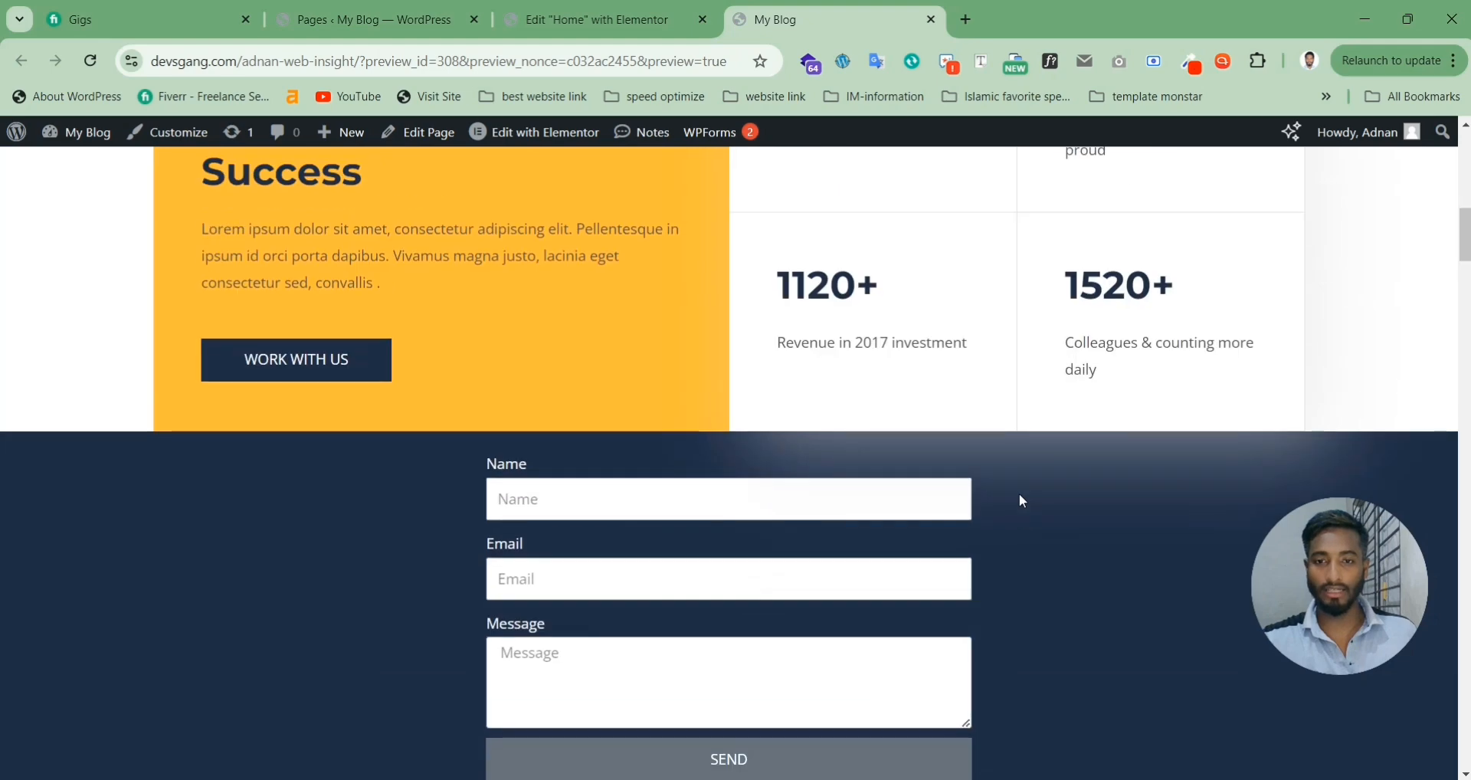
{"action": "scroll", "coordinate": [1019, 494], "scroll_direction": "down", "scroll_amount": 1}
{"action": "scroll", "coordinate": [1019, 500], "scroll_direction": "up", "scroll_amount": 6}
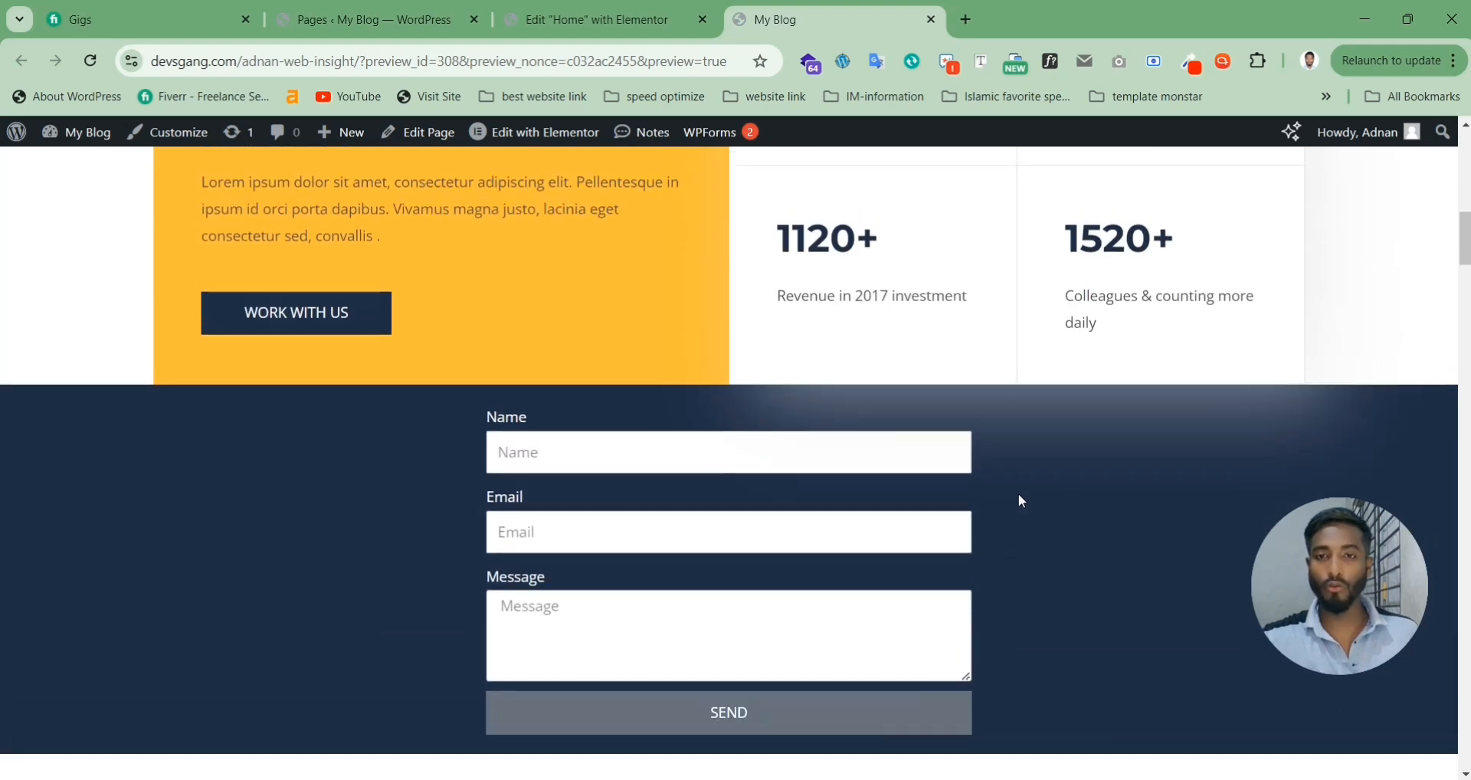
{"action": "scroll", "coordinate": [996, 491], "scroll_direction": "up", "scroll_amount": 5}
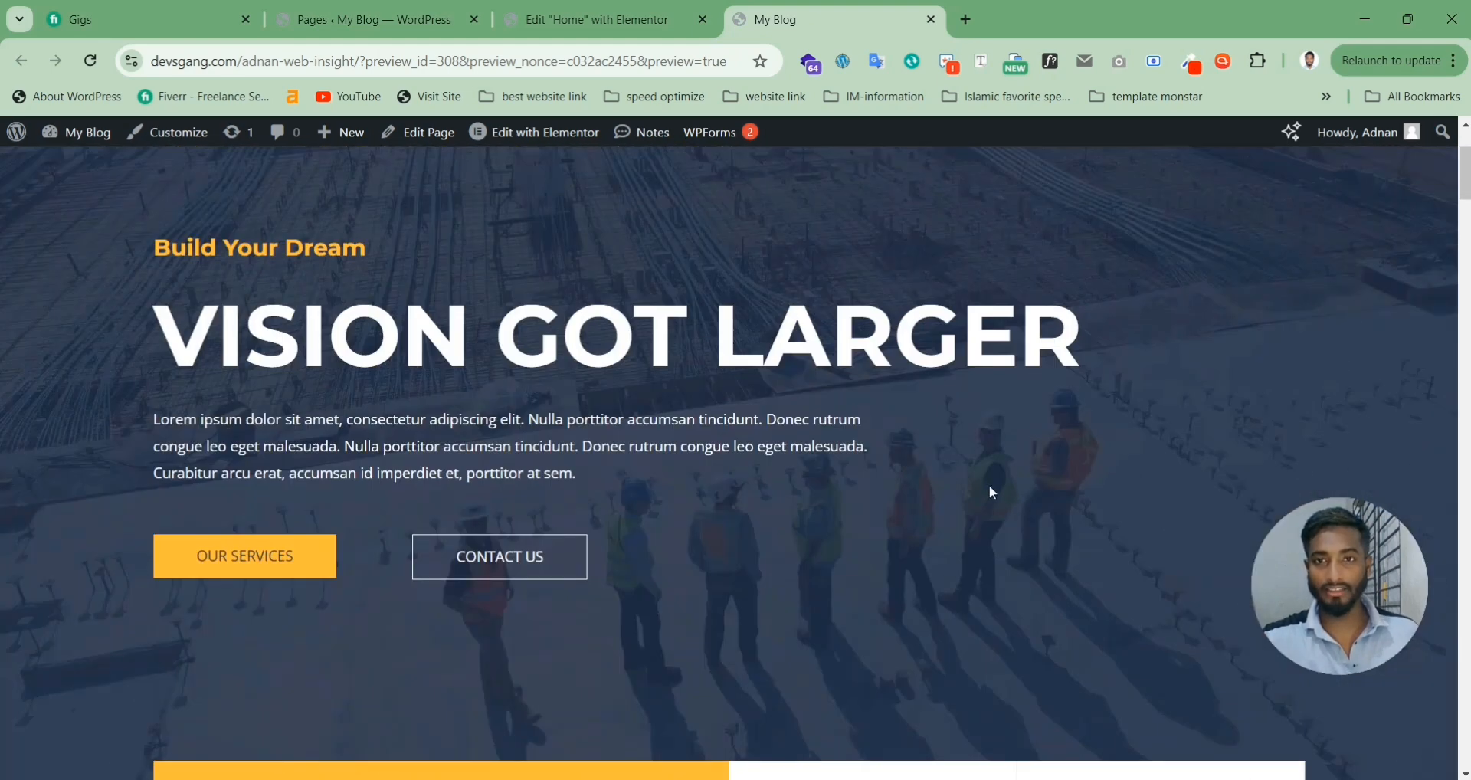
Step: Add a Step-type item to the form fields, giving a two-step indicator and a Next button
{"action": "left_click", "coordinate": [590, 19]}
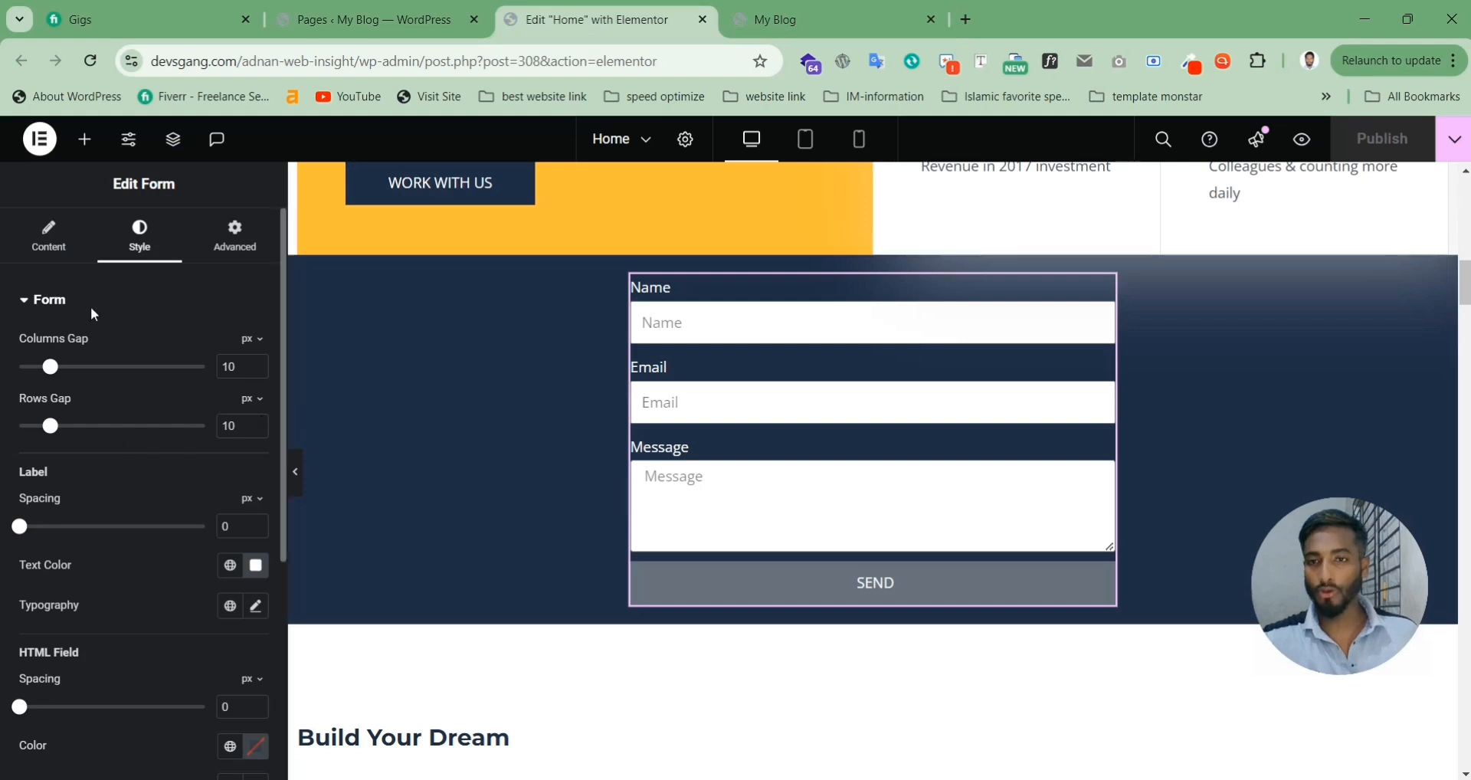
{"action": "left_click", "coordinate": [48, 236]}
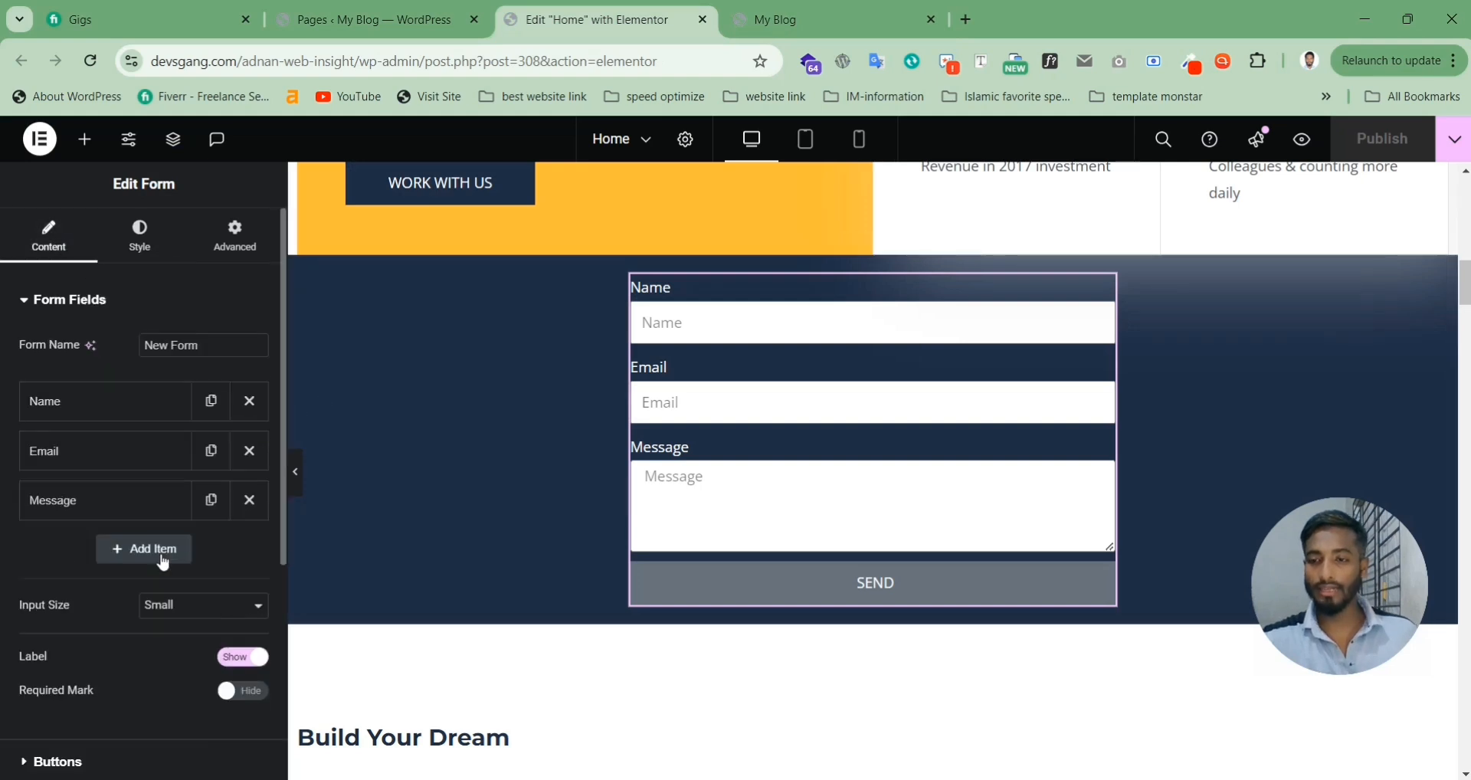
{"action": "left_click", "coordinate": [163, 558]}
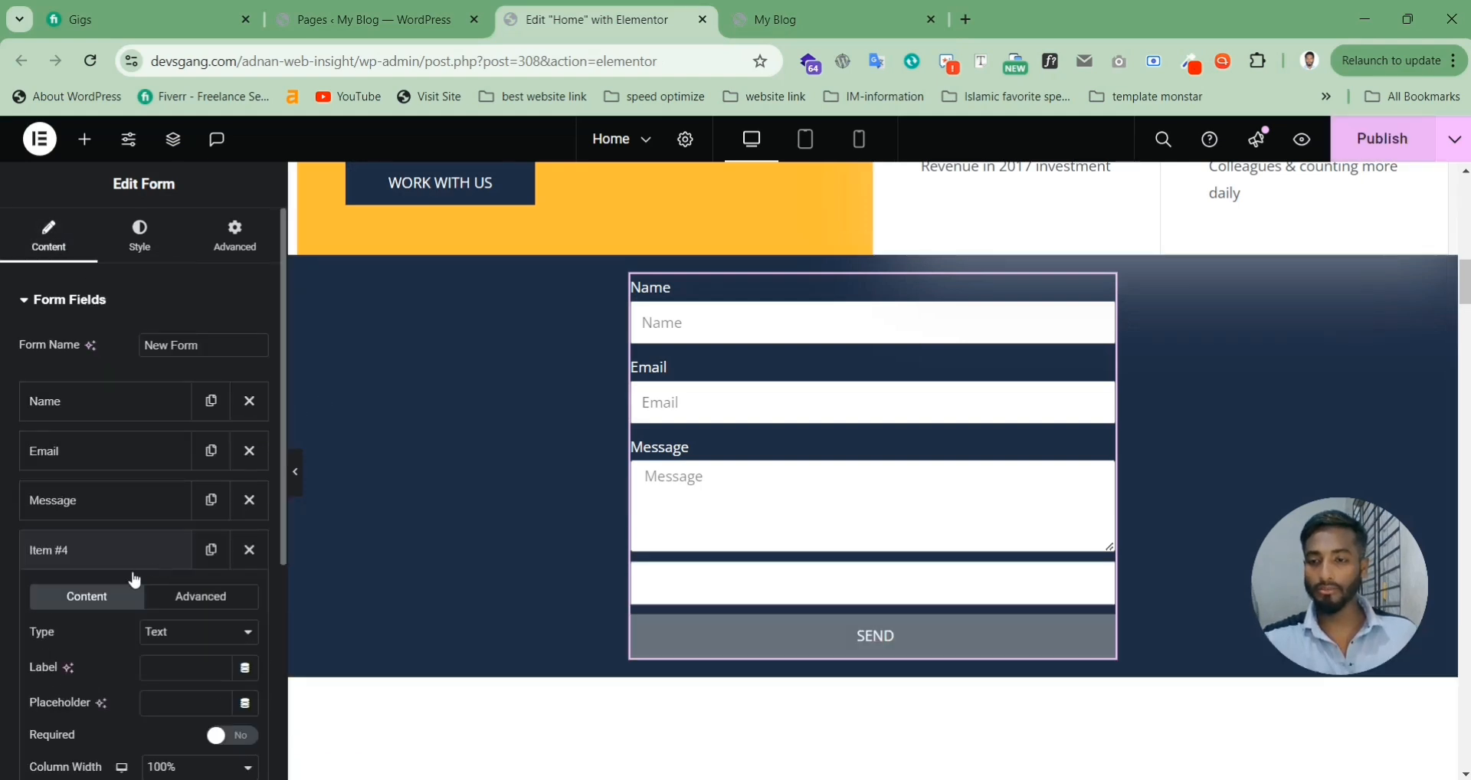
{"action": "left_click", "coordinate": [213, 645]}
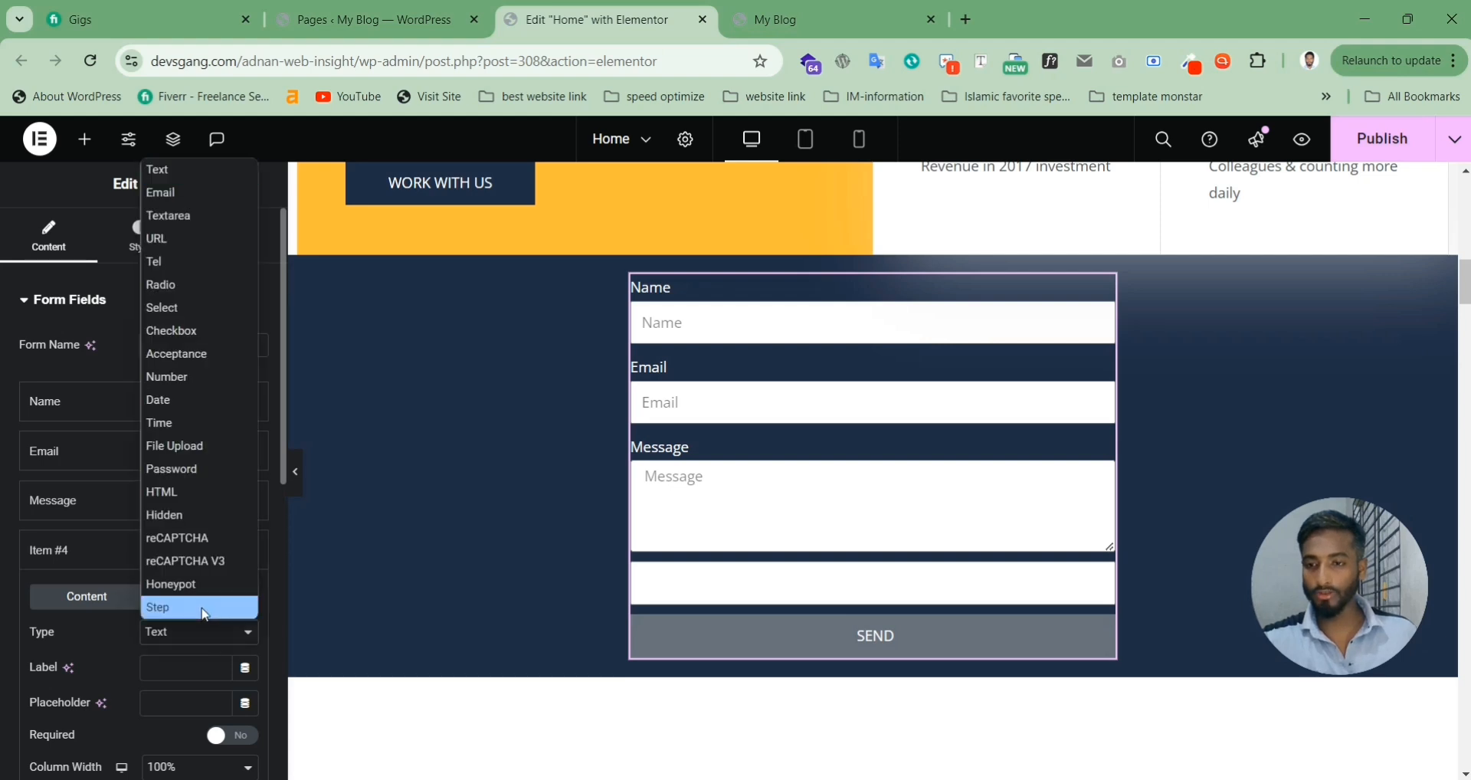
{"action": "left_click", "coordinate": [203, 611]}
Step: Add a plain text field labelled 'name' after the new step
{"action": "left_click", "coordinate": [105, 615]}
{"action": "scroll", "coordinate": [112, 521], "scroll_direction": "down", "scroll_amount": 1}
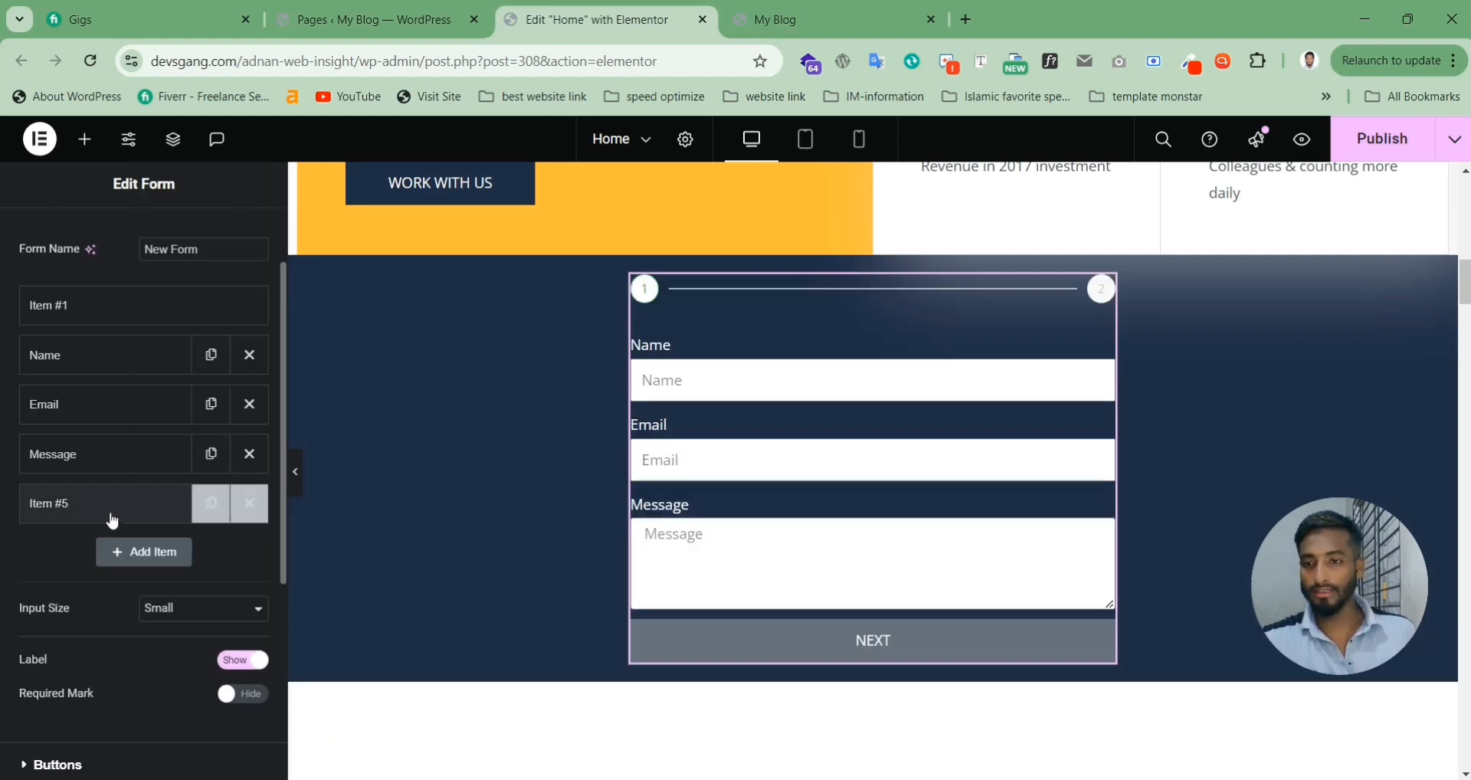
{"action": "left_click", "coordinate": [151, 559]}
{"action": "left_click", "coordinate": [174, 639]}
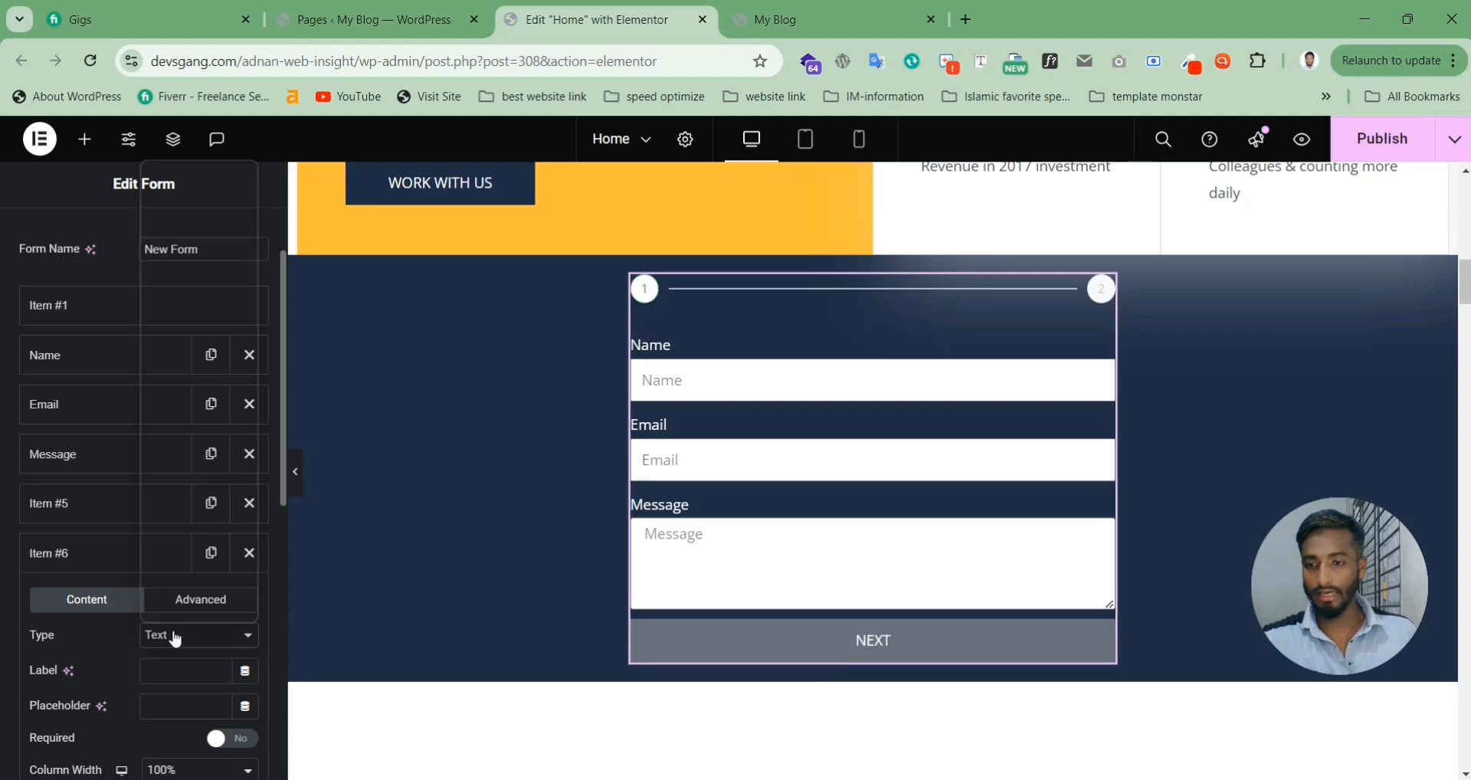
{"action": "left_click", "coordinate": [108, 639]}
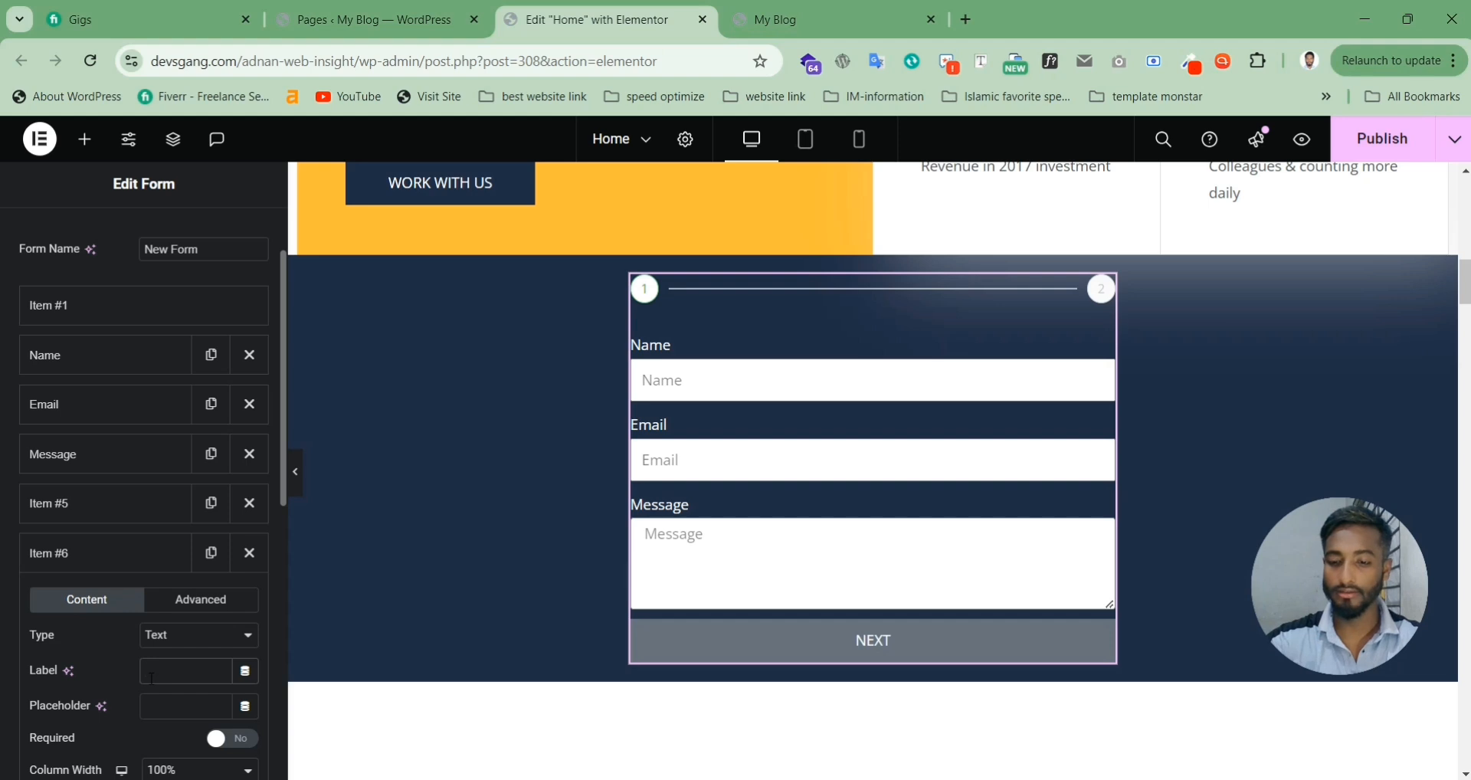
{"action": "left_click", "coordinate": [152, 679]}
{"action": "type", "text": "name"}
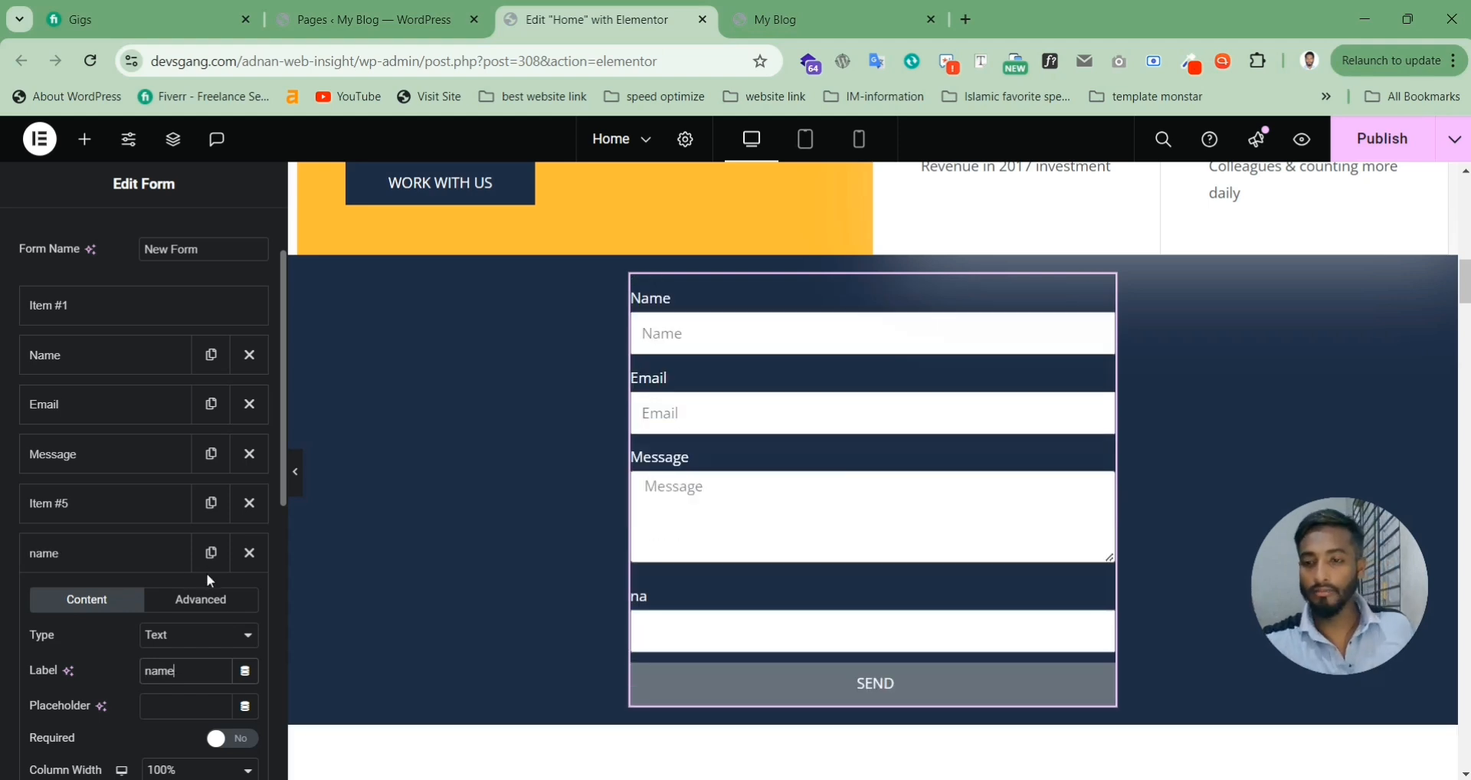
{"action": "left_click", "coordinate": [142, 557]}
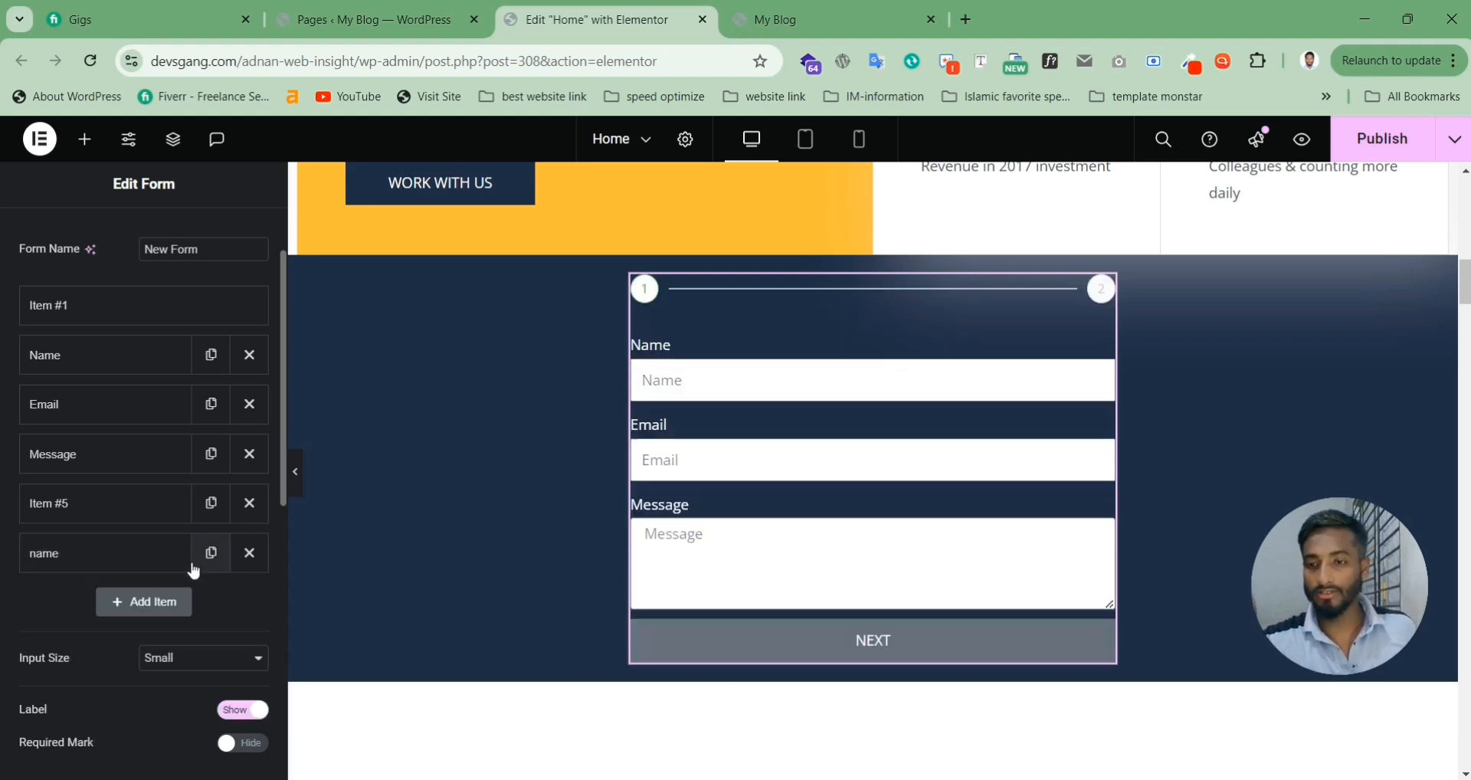
Step: Add an Email-type field labelled 'Email', then add another blank item (Item #8)
{"action": "left_click", "coordinate": [144, 602]}
{"action": "left_click", "coordinate": [198, 687]}
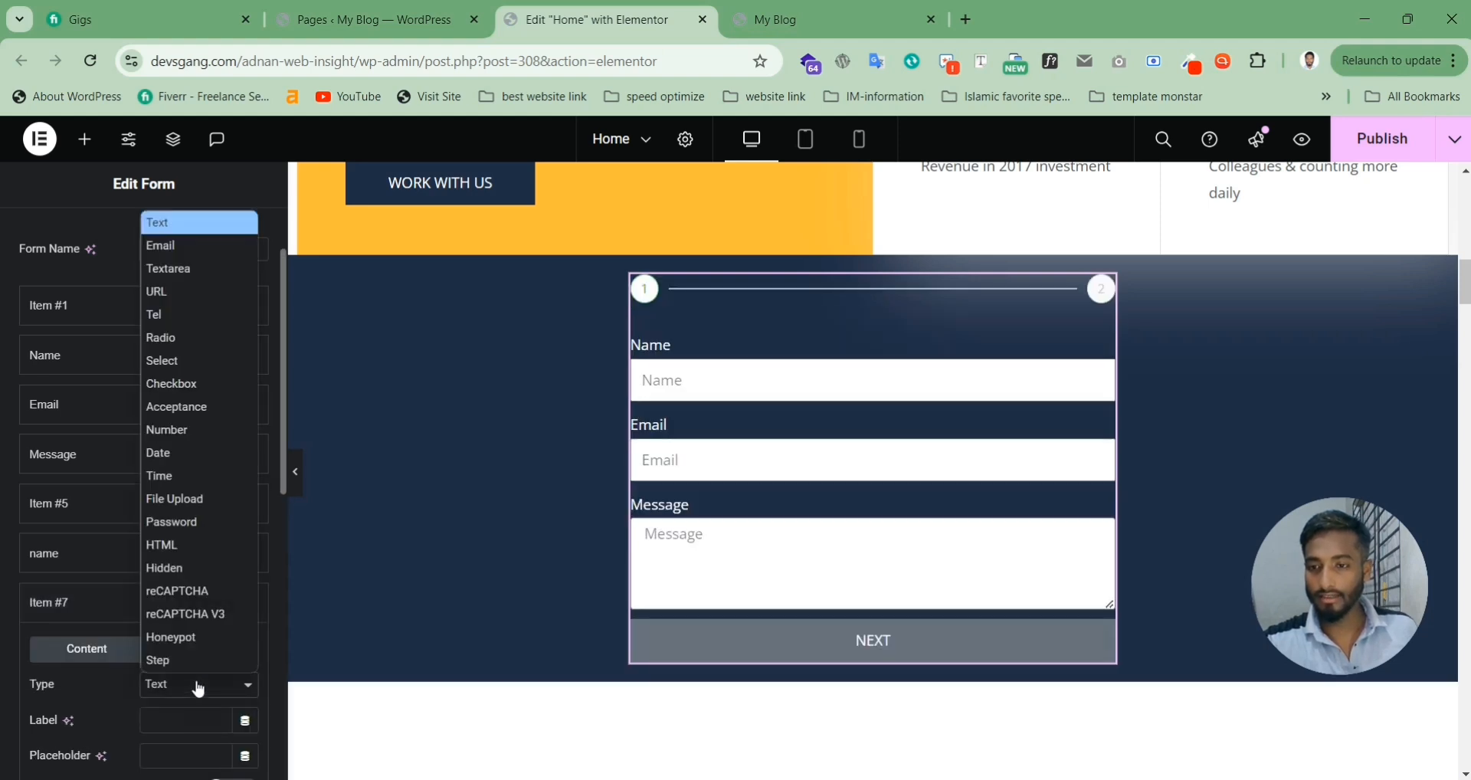
{"action": "left_click", "coordinate": [165, 245]}
{"action": "left_click", "coordinate": [161, 713]}
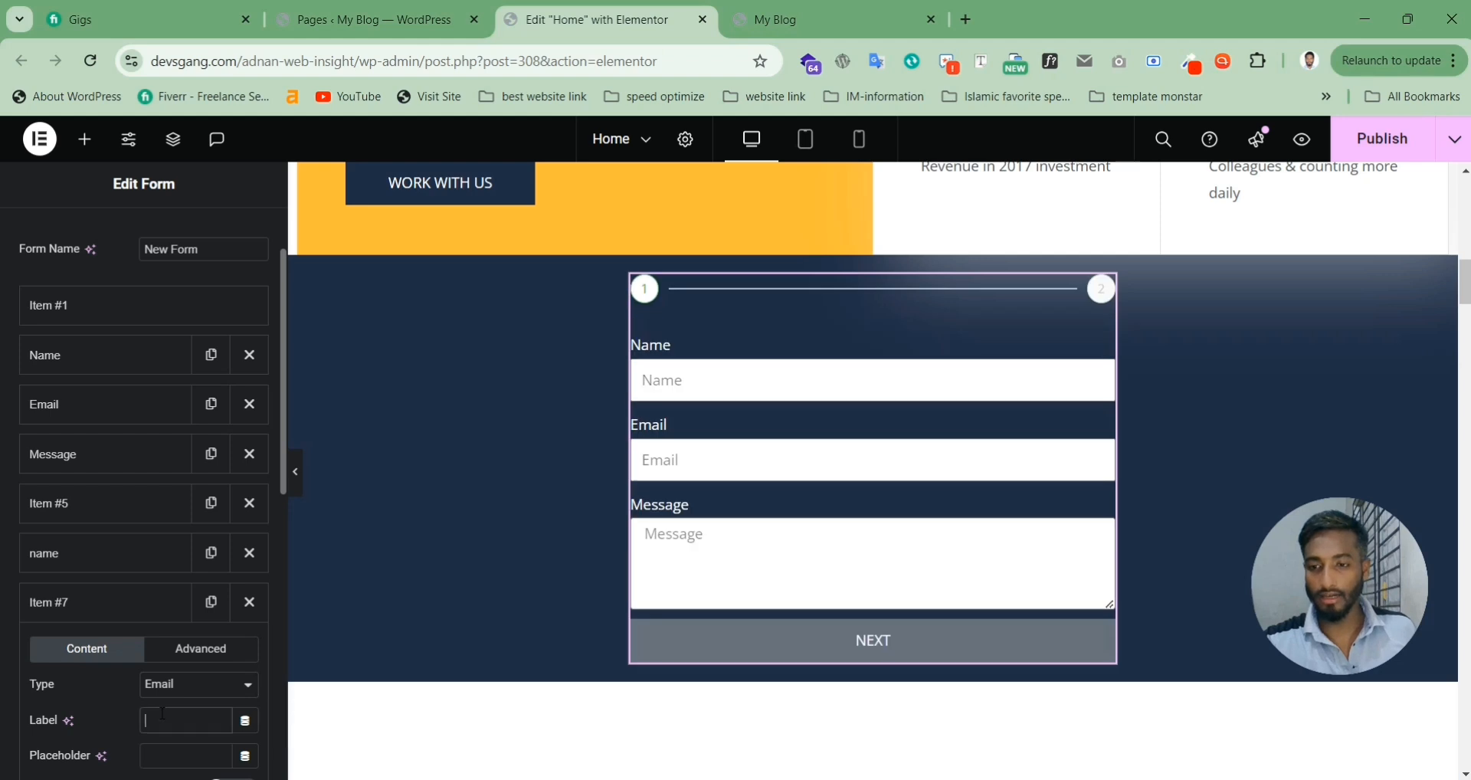
{"action": "type", "text": "E"}
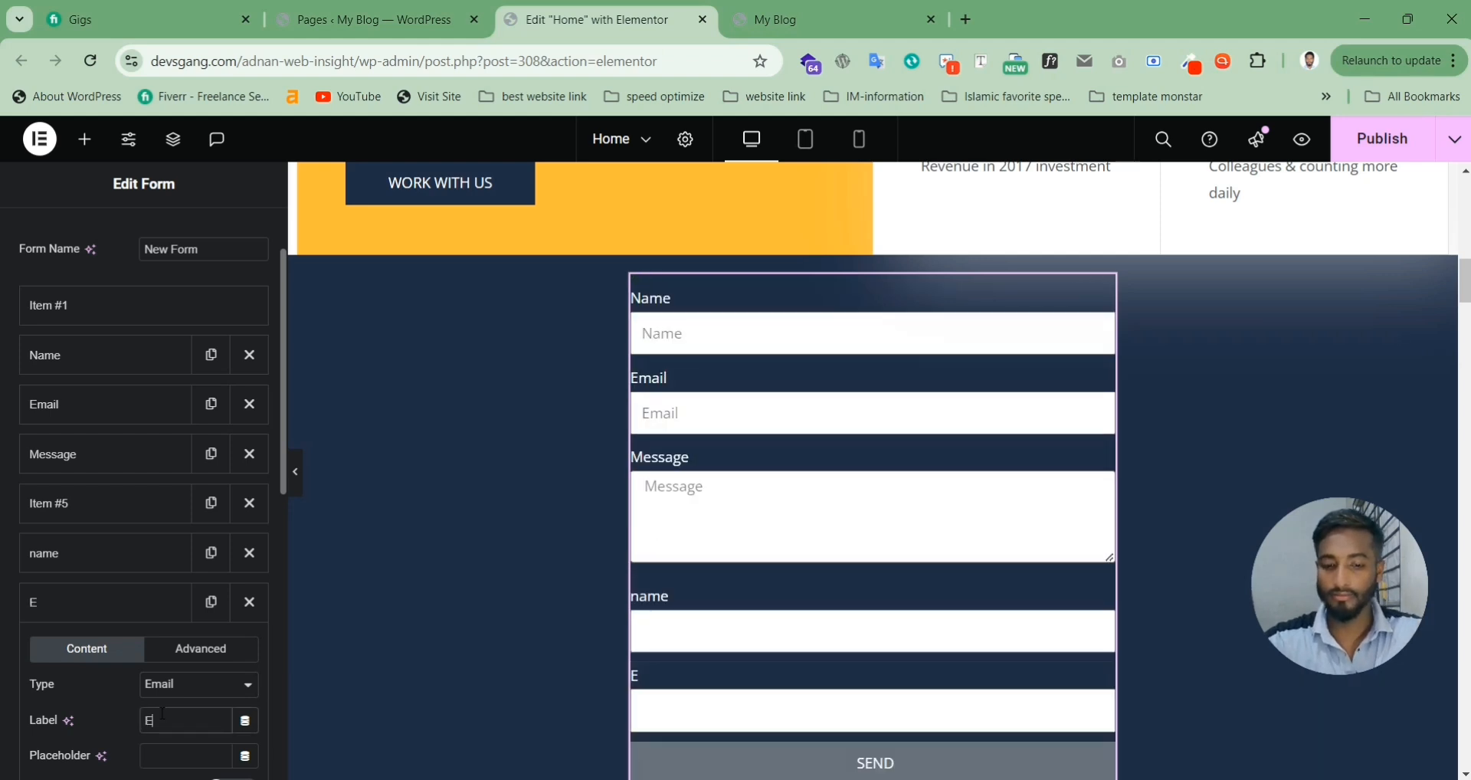
{"action": "type", "text": "mail"}
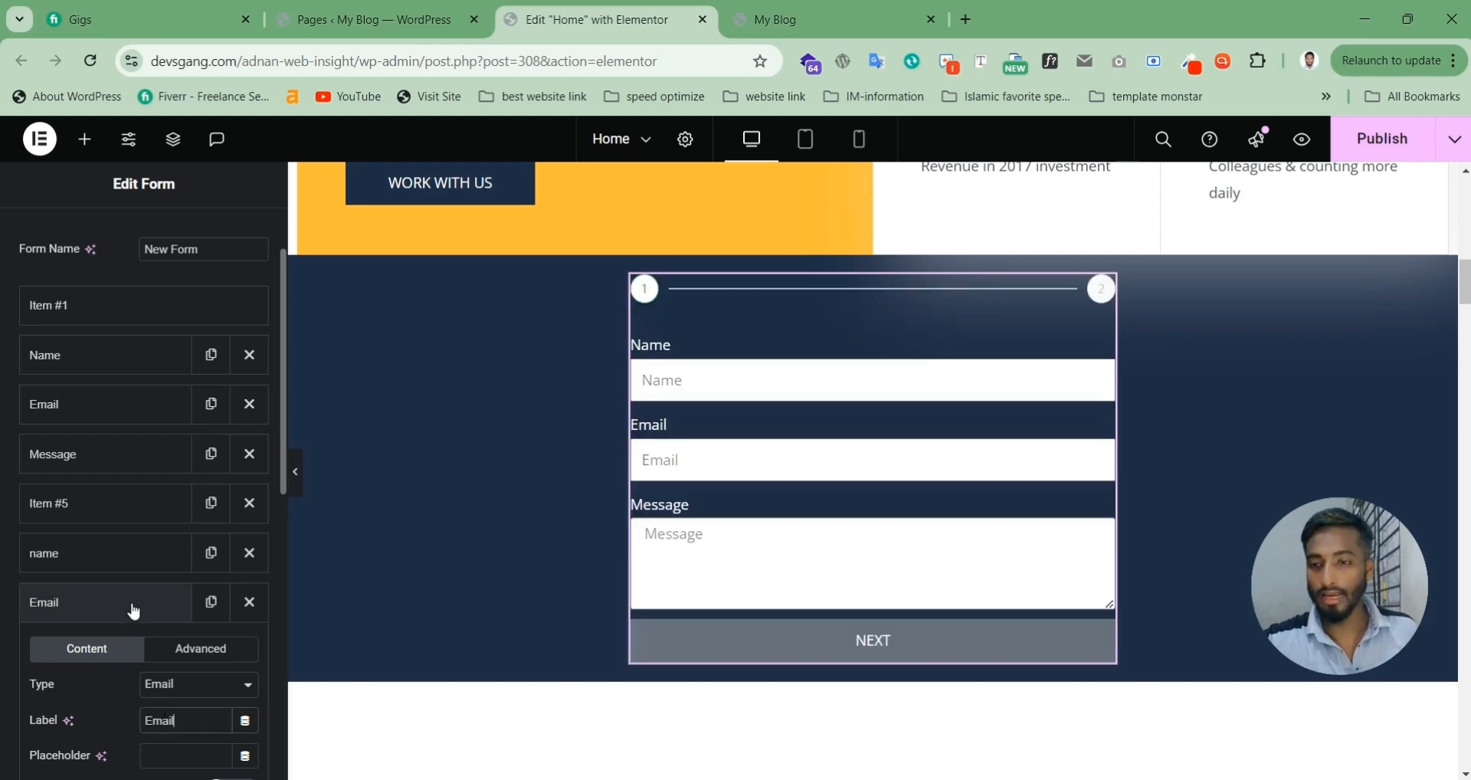
{"action": "left_click", "coordinate": [137, 613]}
{"action": "left_click", "coordinate": [134, 650]}
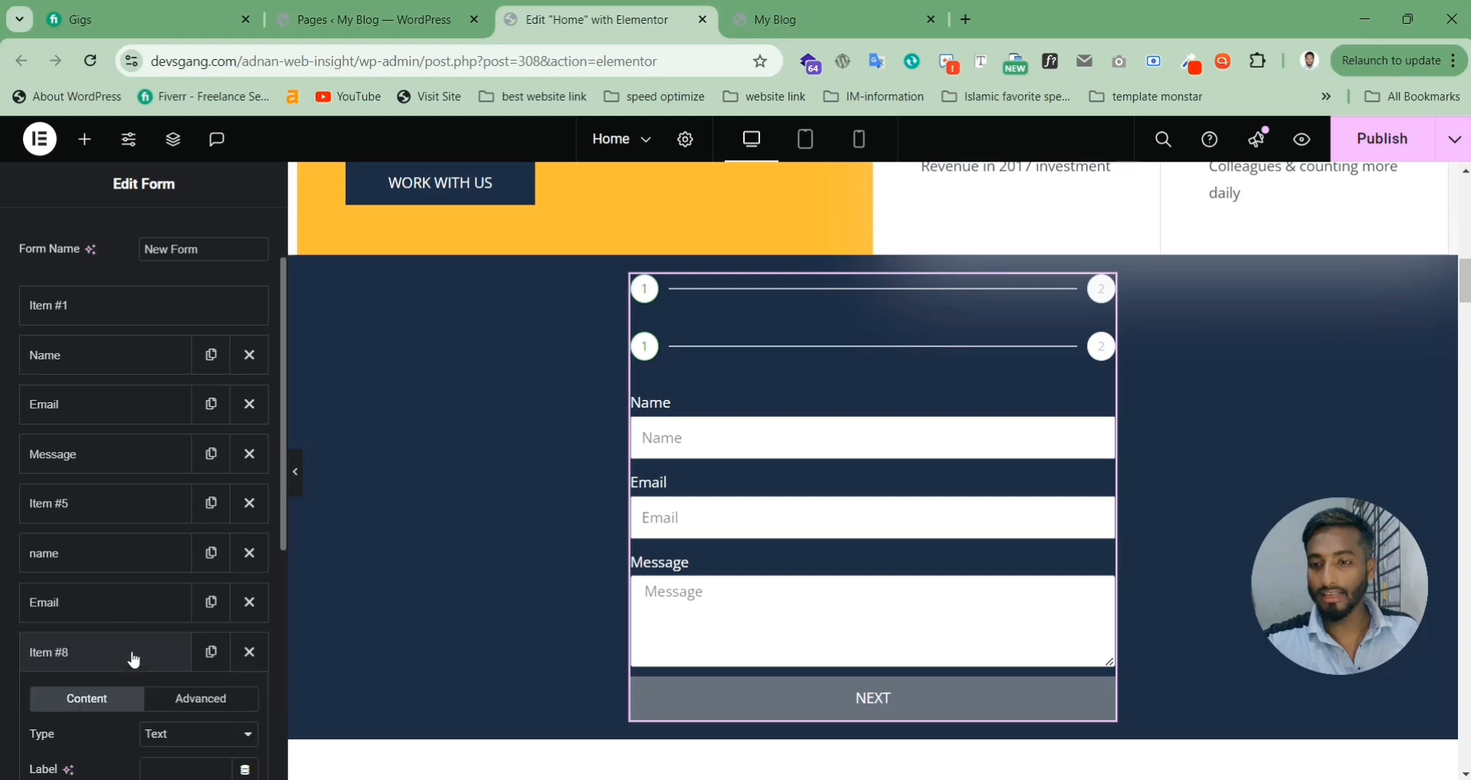
Step: Make Item #8 a Textarea labelled 'Message' and publish the home page
{"action": "scroll", "coordinate": [133, 651], "scroll_direction": "down", "scroll_amount": 3}
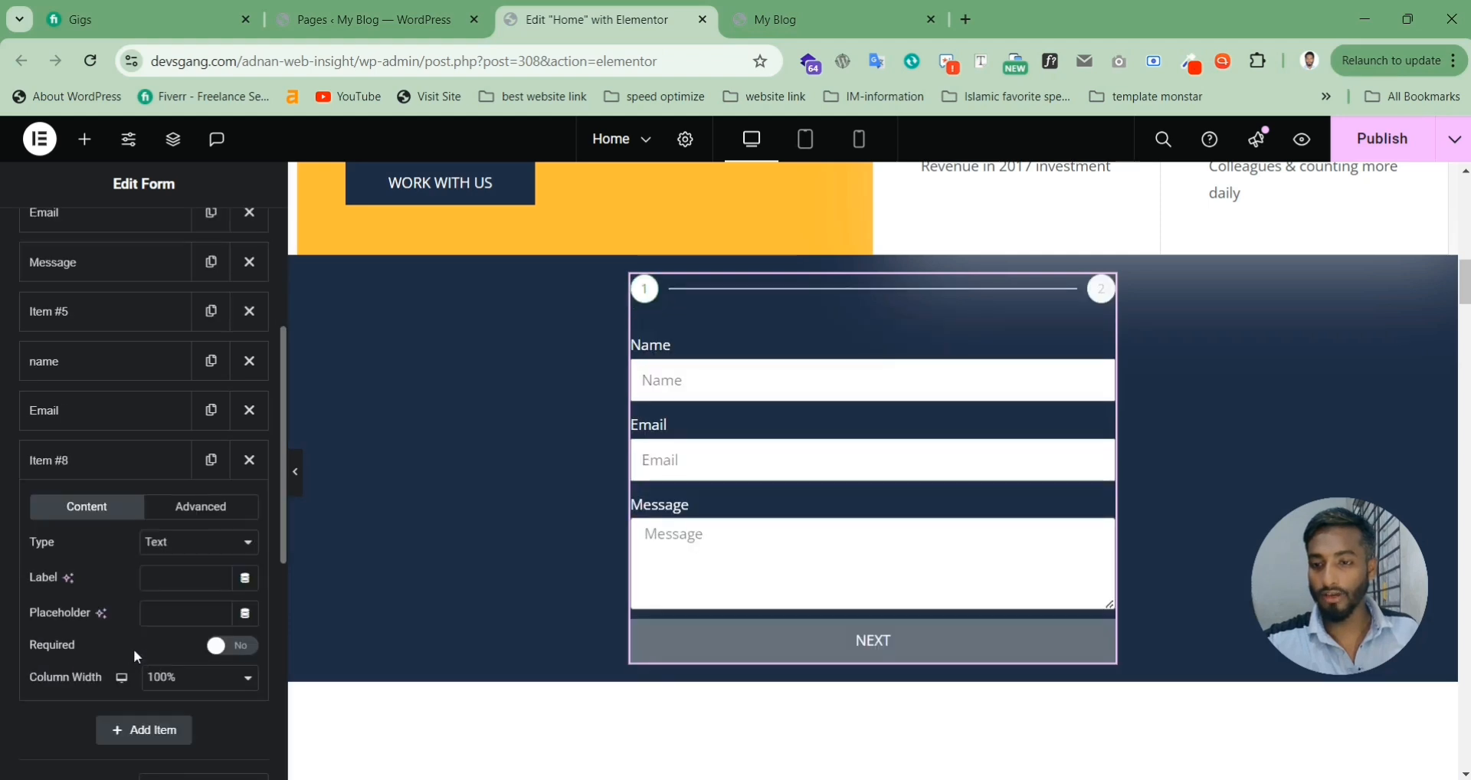
{"action": "left_click", "coordinate": [184, 545]}
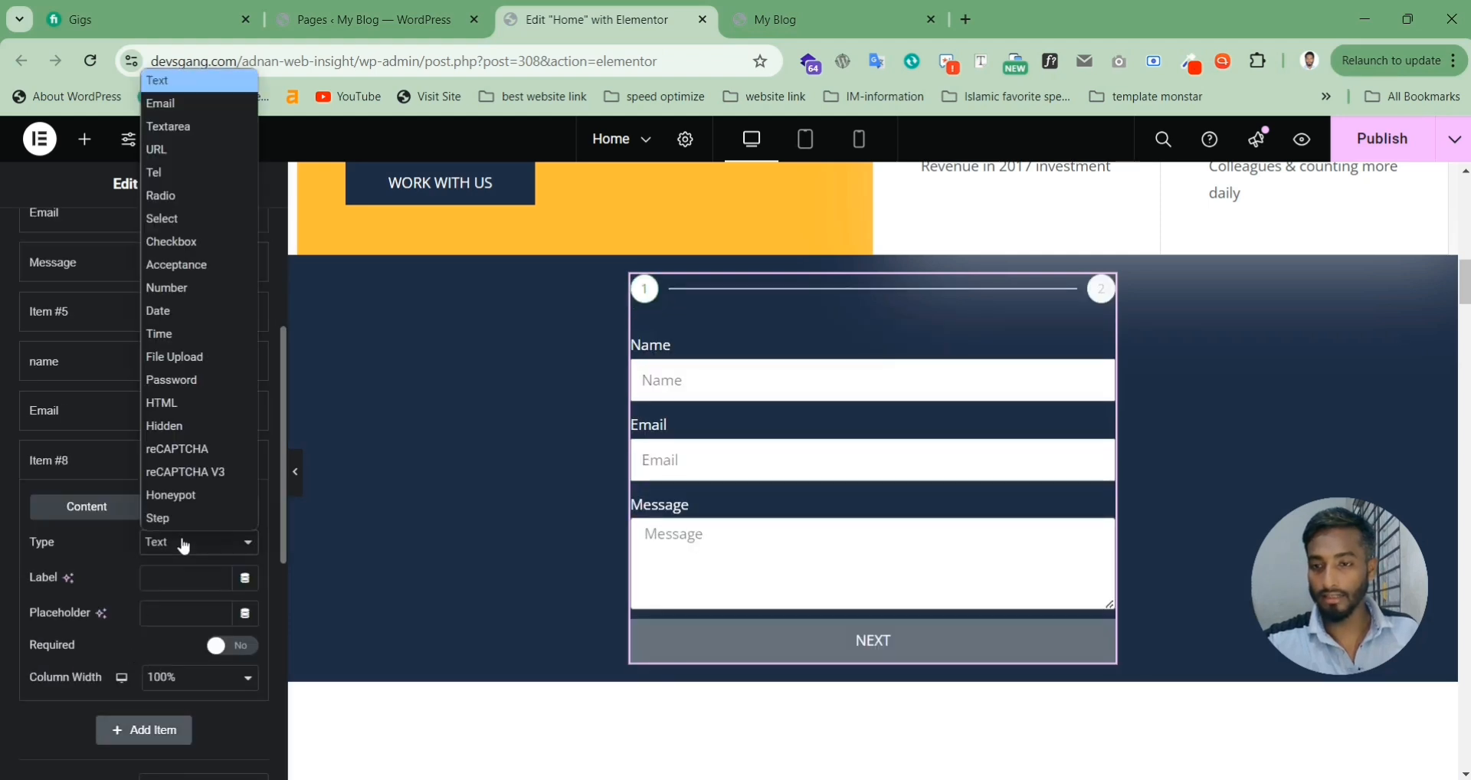
{"action": "left_click", "coordinate": [169, 129]}
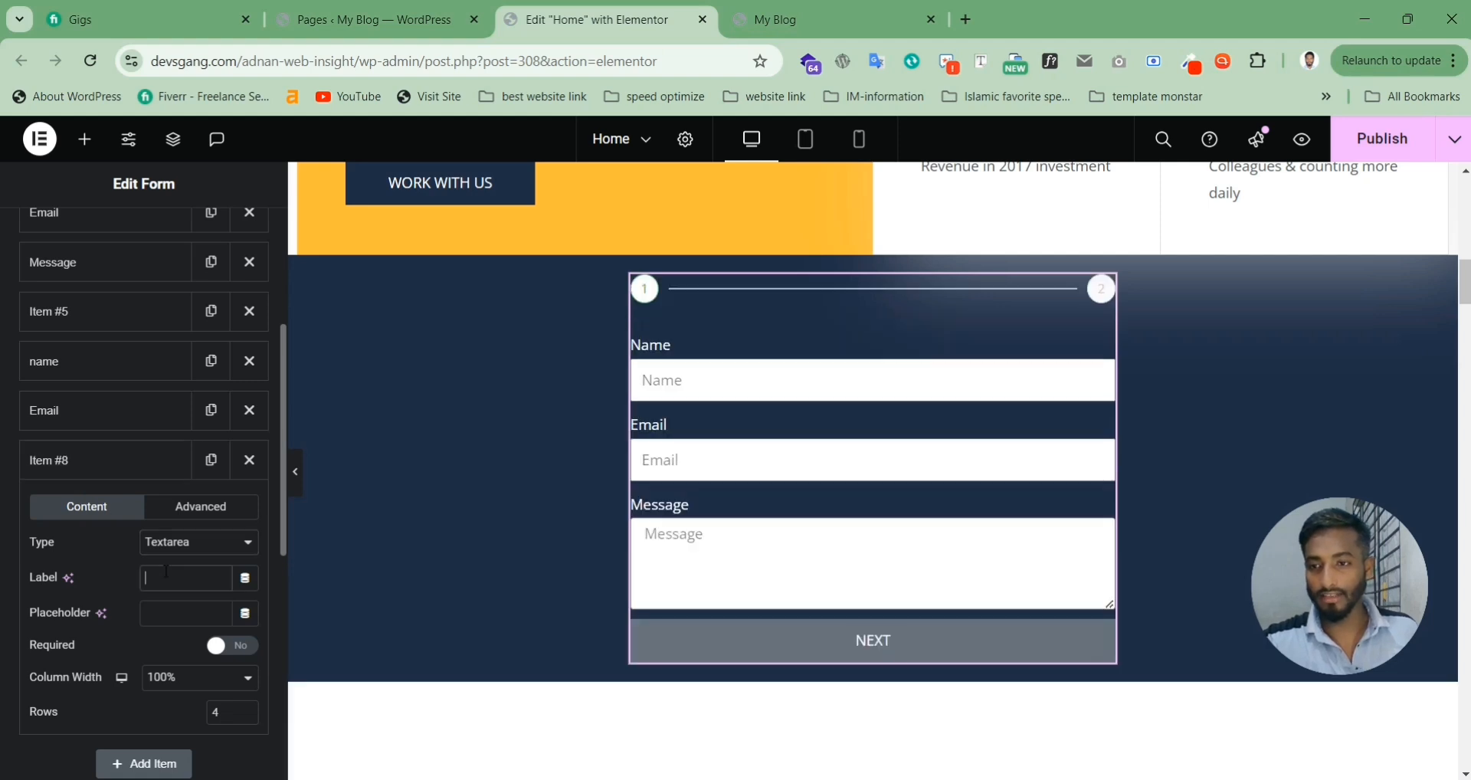
{"action": "type", "text": "Me"}
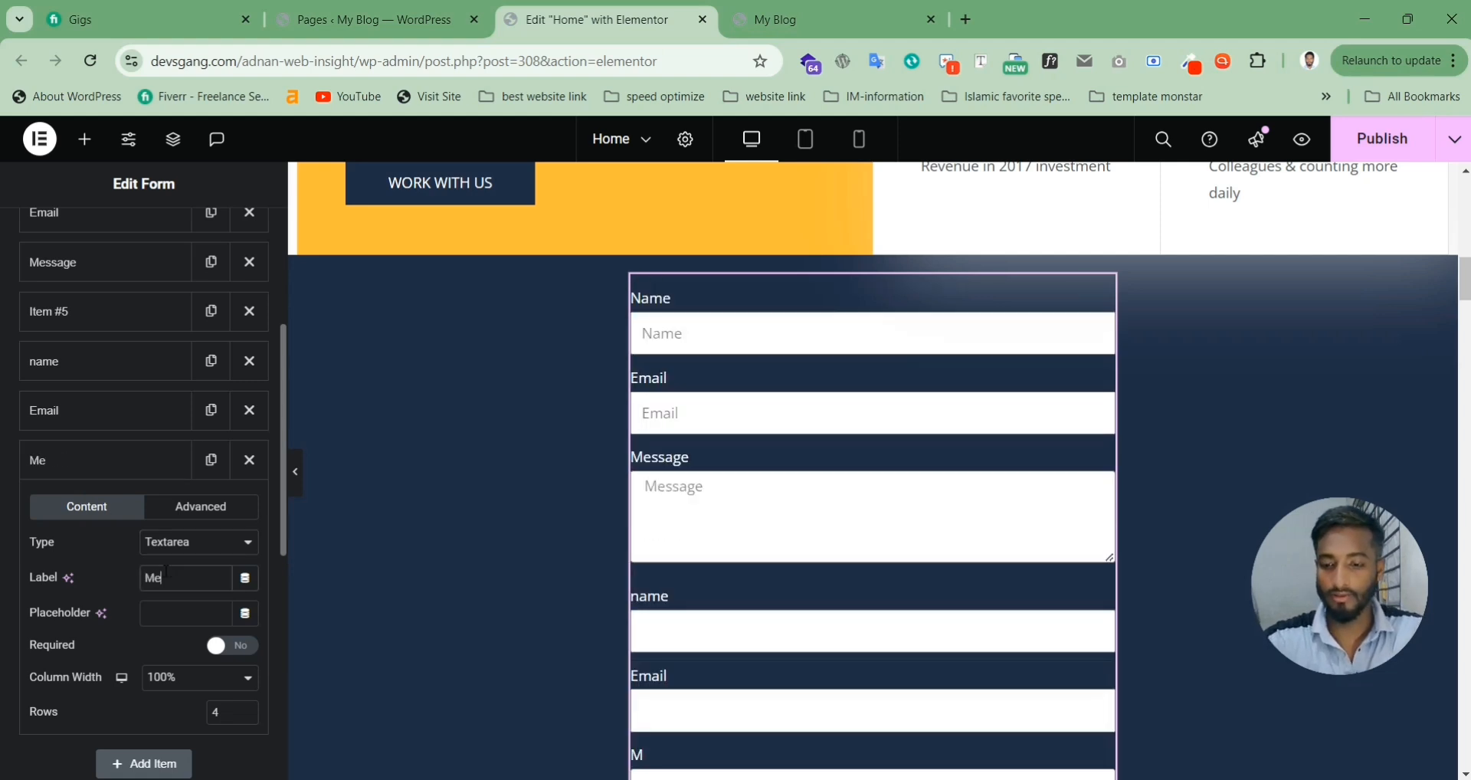
{"action": "type", "text": "ssage"}
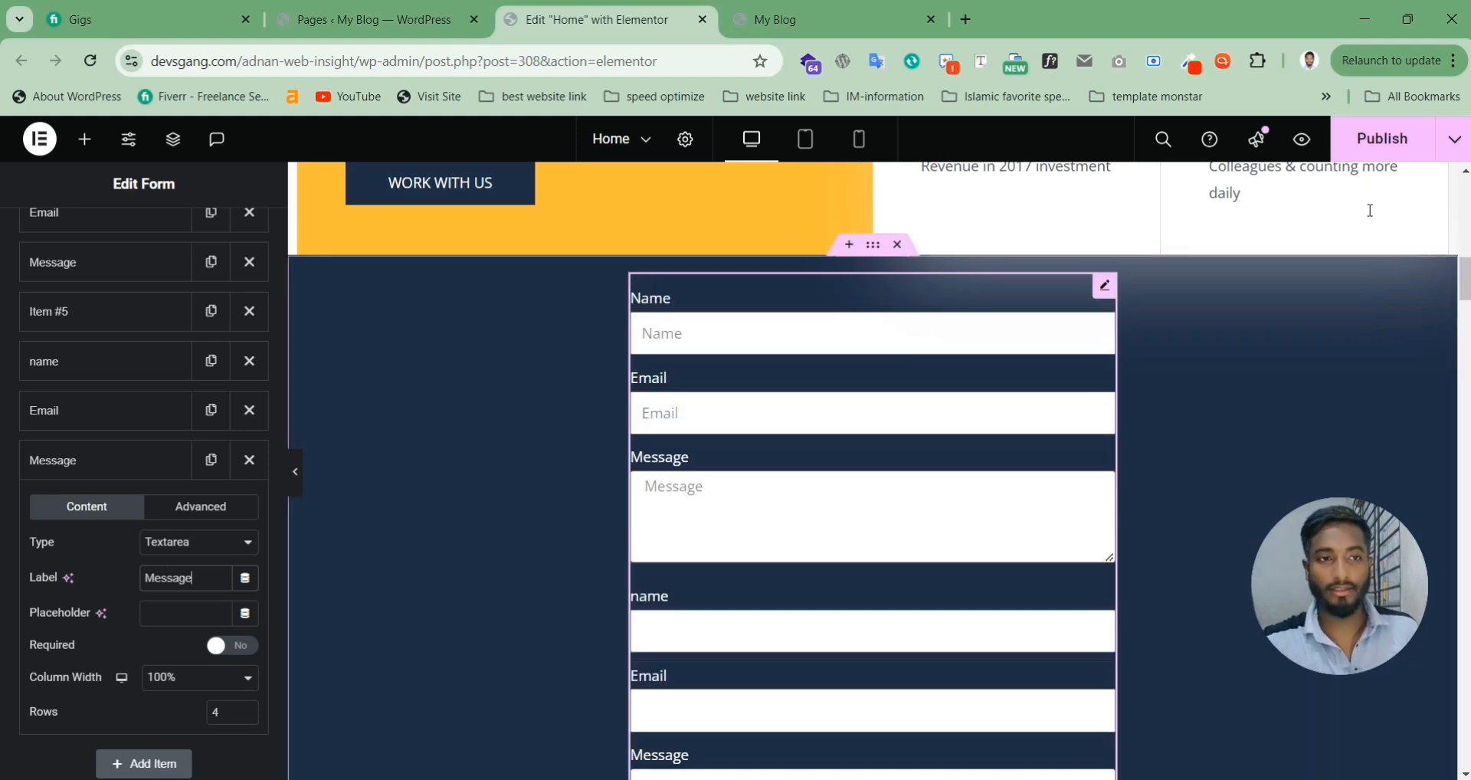
{"action": "left_click", "coordinate": [1391, 144]}
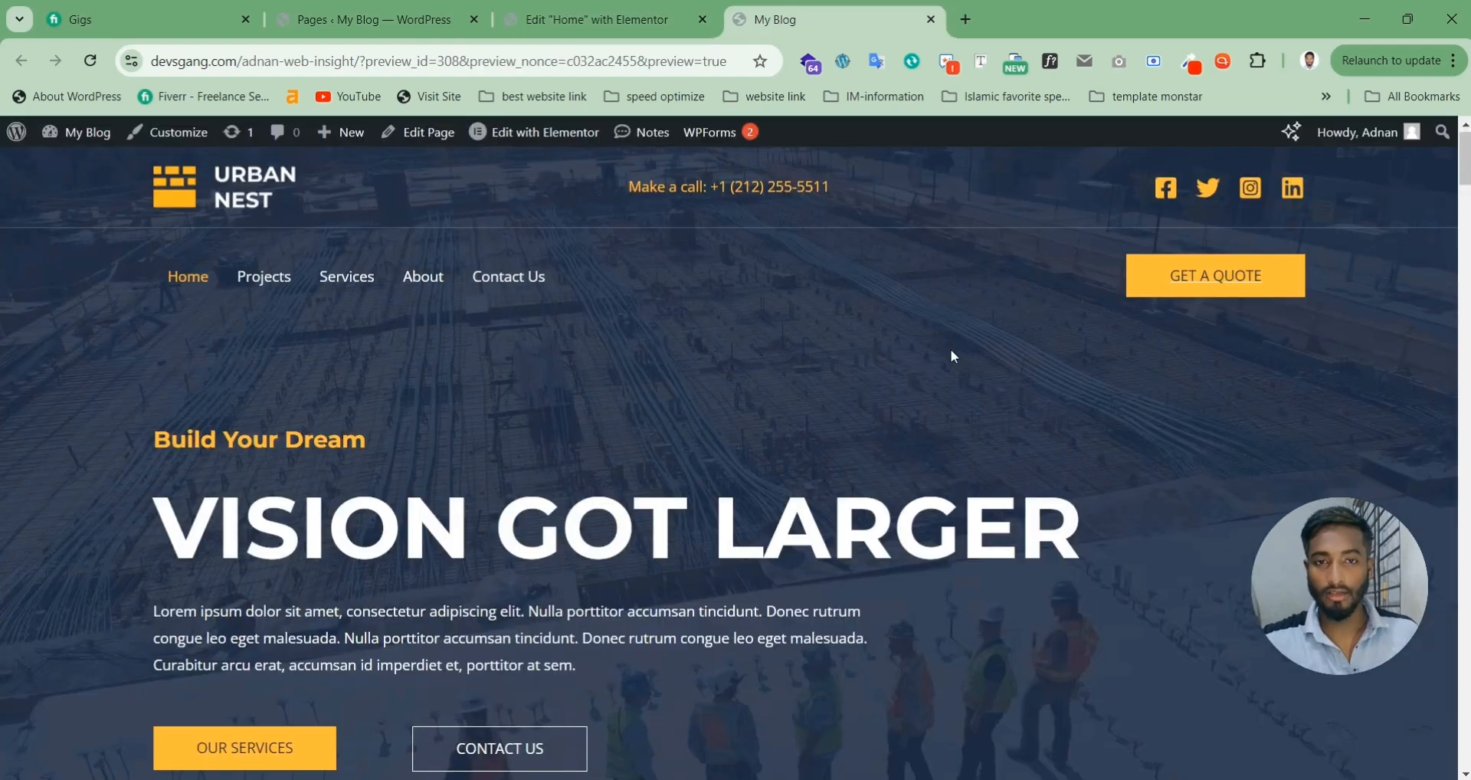
Step: On the live page, fill the form's Name with a saved name, enter an e-mail address, and message 'test'
{"action": "scroll", "coordinate": [954, 356], "scroll_direction": "down", "scroll_amount": 10}
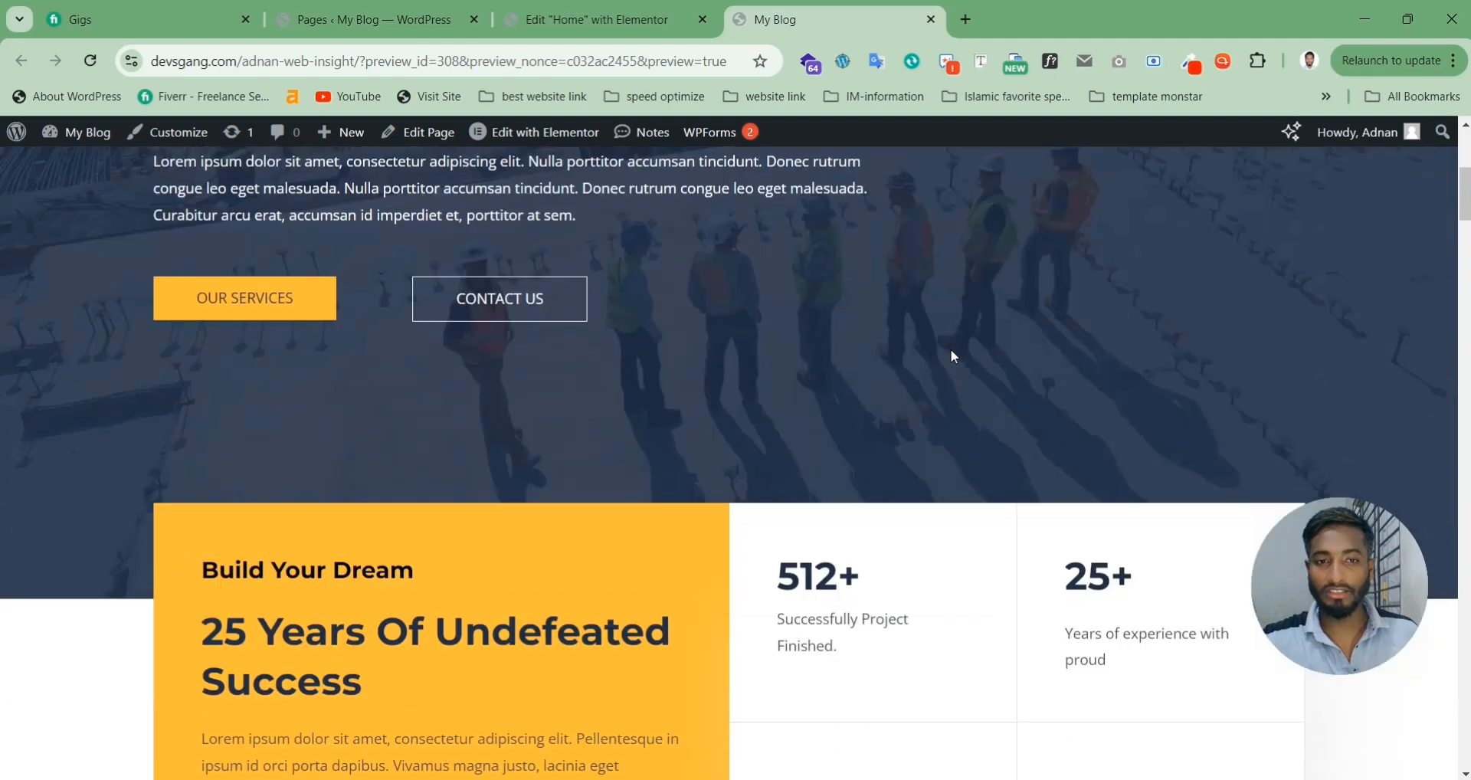
{"action": "scroll", "coordinate": [955, 357], "scroll_direction": "down", "scroll_amount": 4}
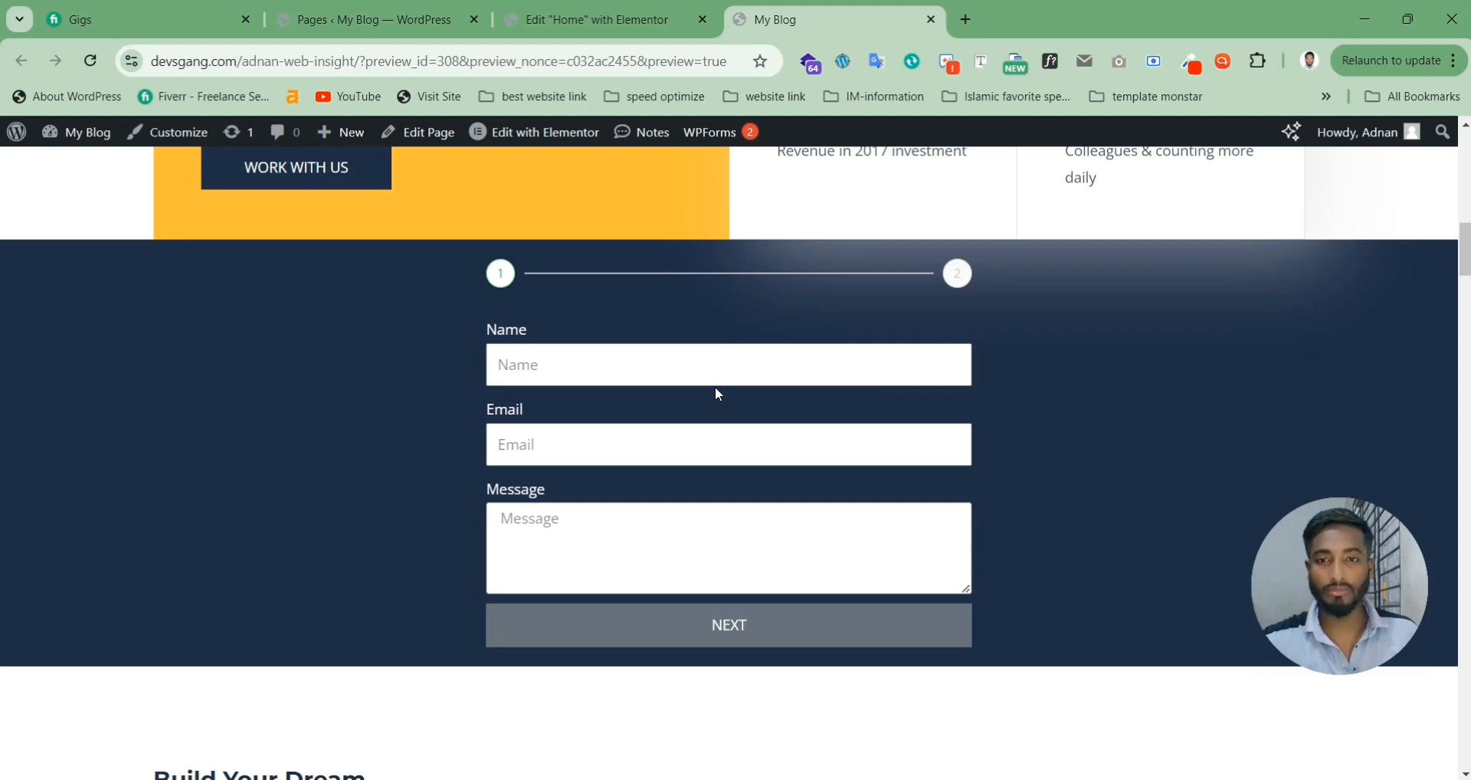
{"action": "left_click", "coordinate": [600, 370]}
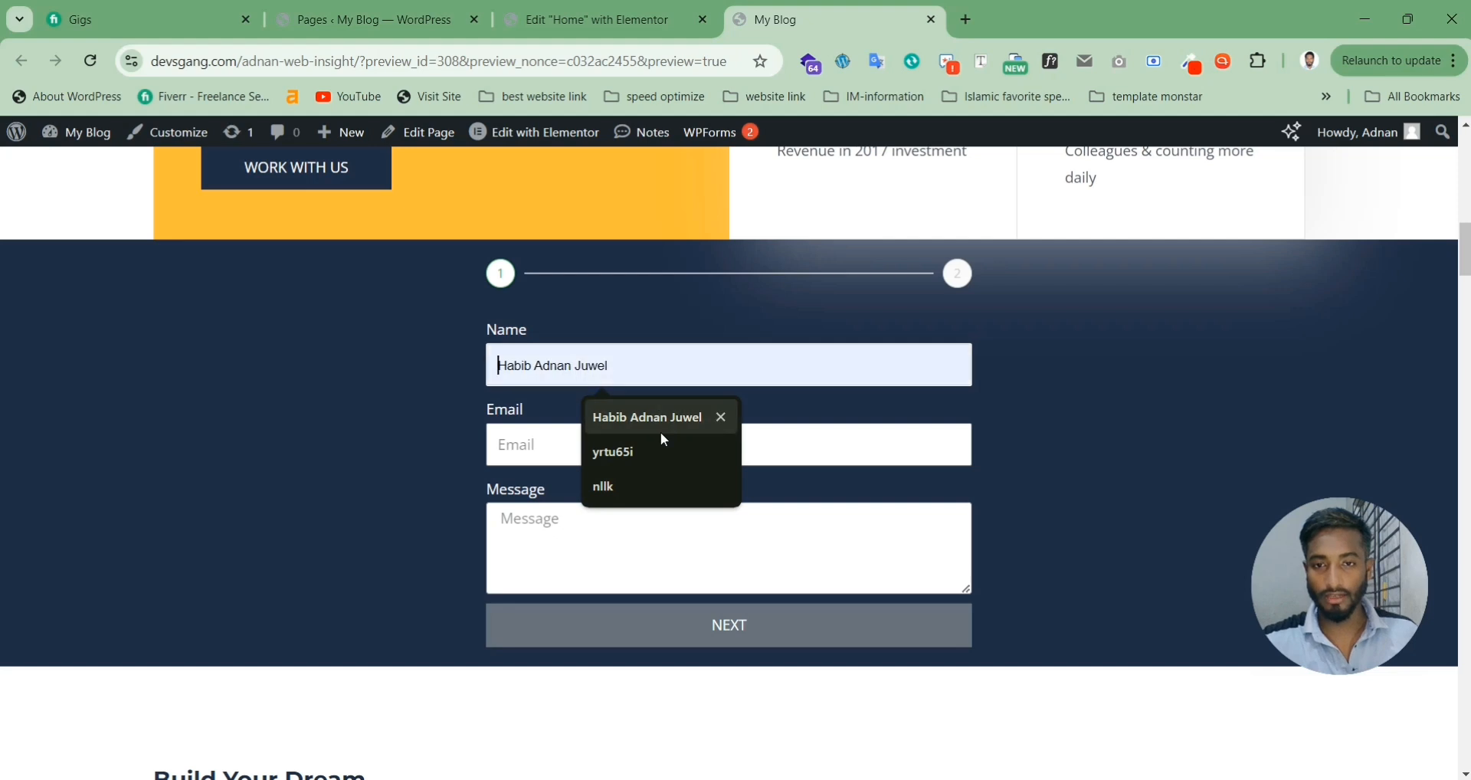
{"action": "left_click", "coordinate": [660, 429]}
{"action": "left_click", "coordinate": [564, 449]}
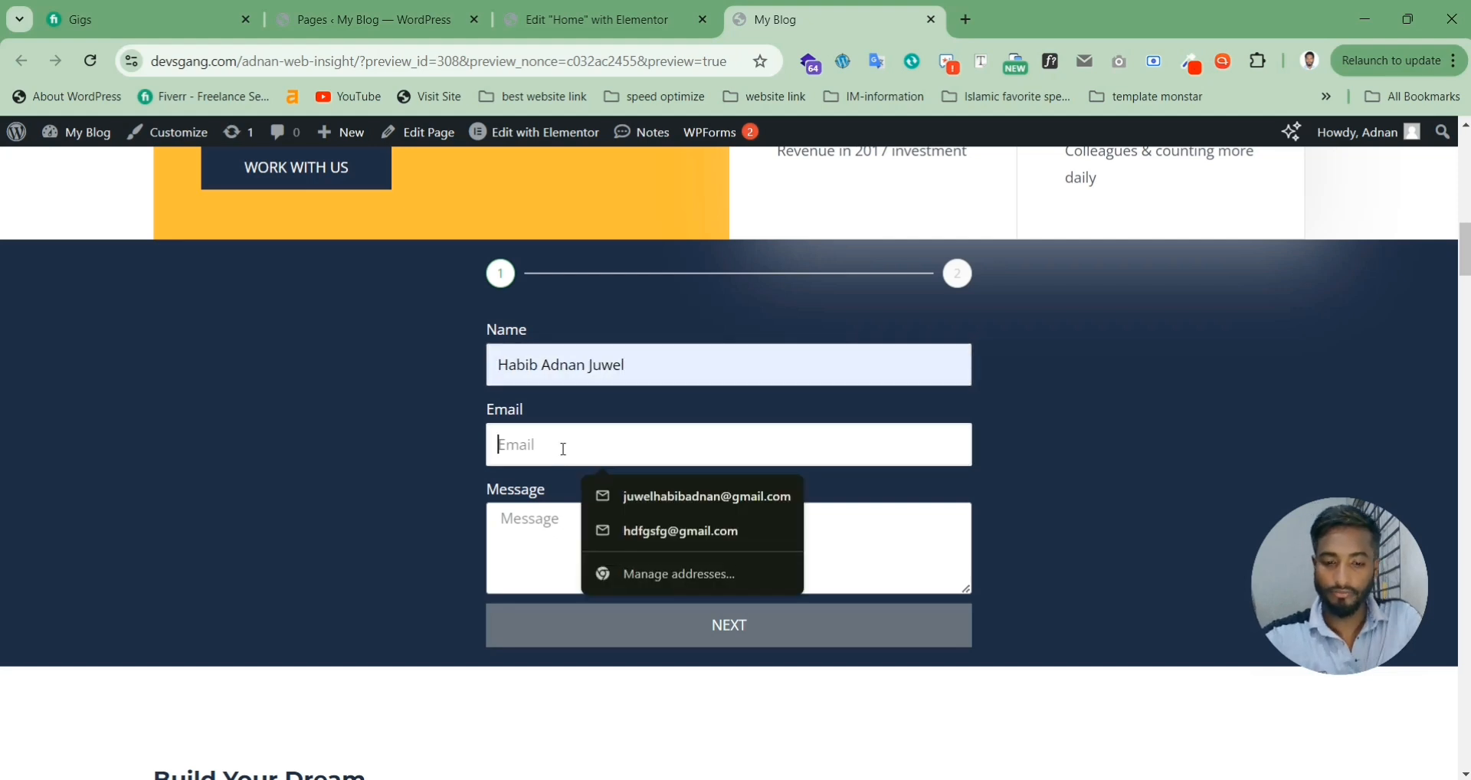
{"action": "left_click", "coordinate": [668, 559]}
{"action": "type", "text": "test"}
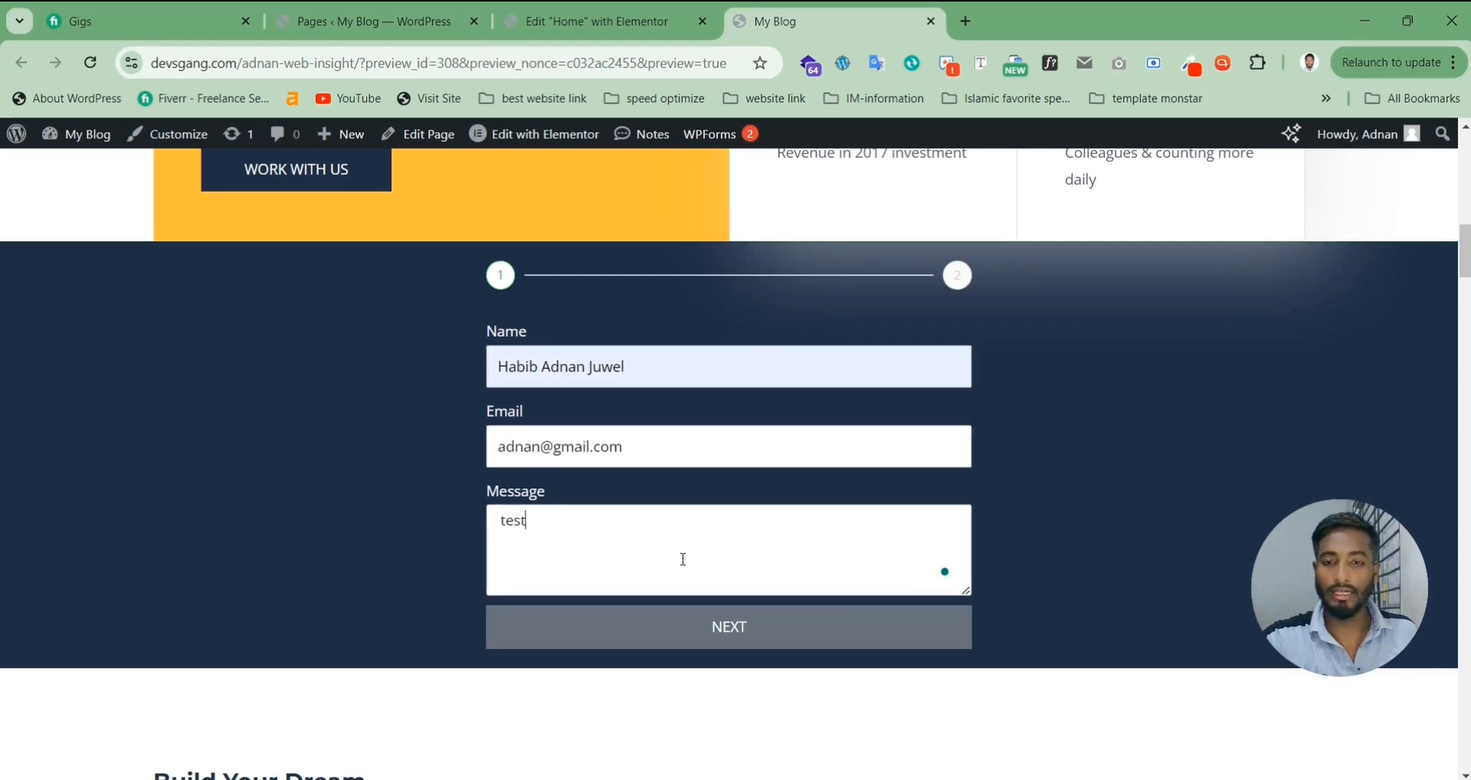
Step: Advance to step two, enter a name, and fill the Email field with a saved address
{"action": "left_click", "coordinate": [749, 625]}
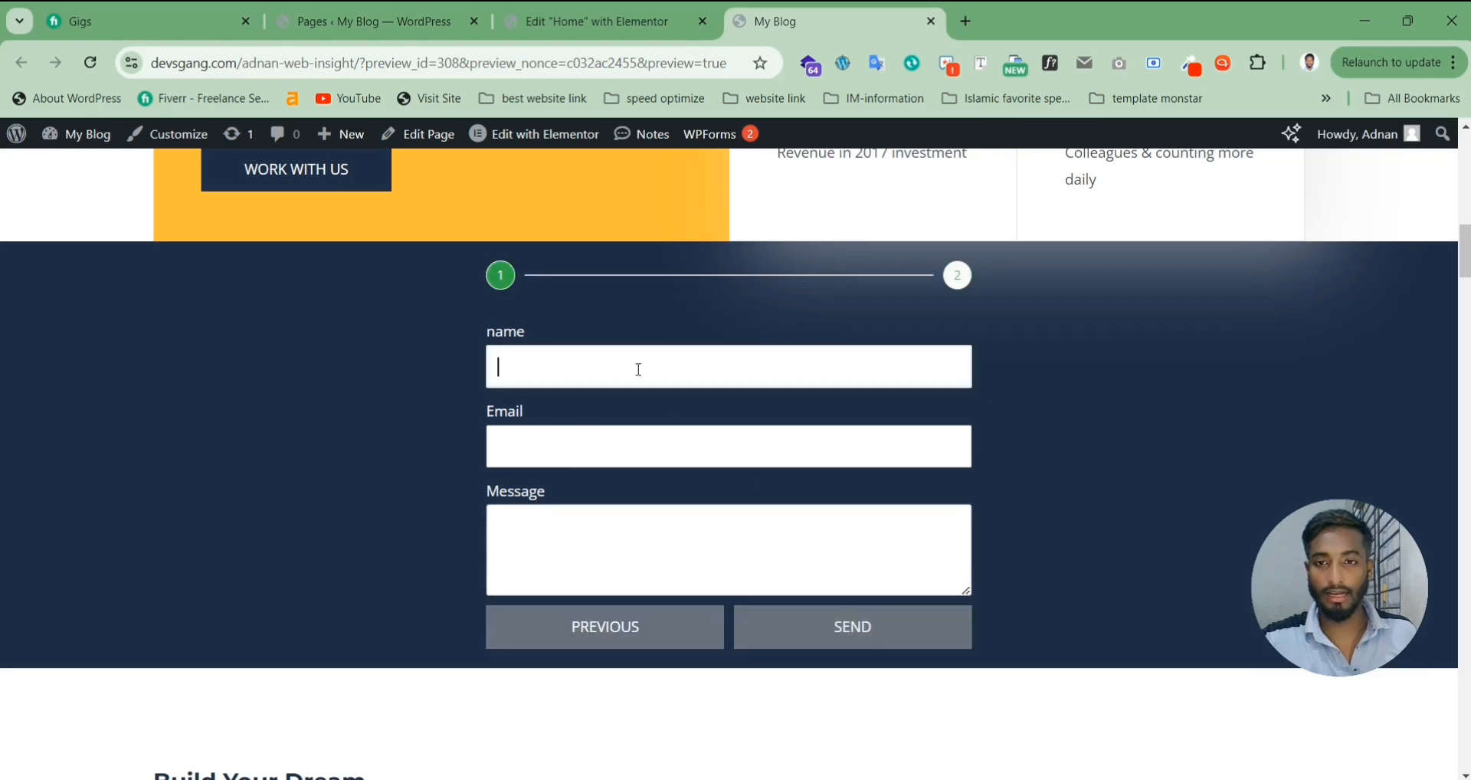
{"action": "type", "text": "adnam"}
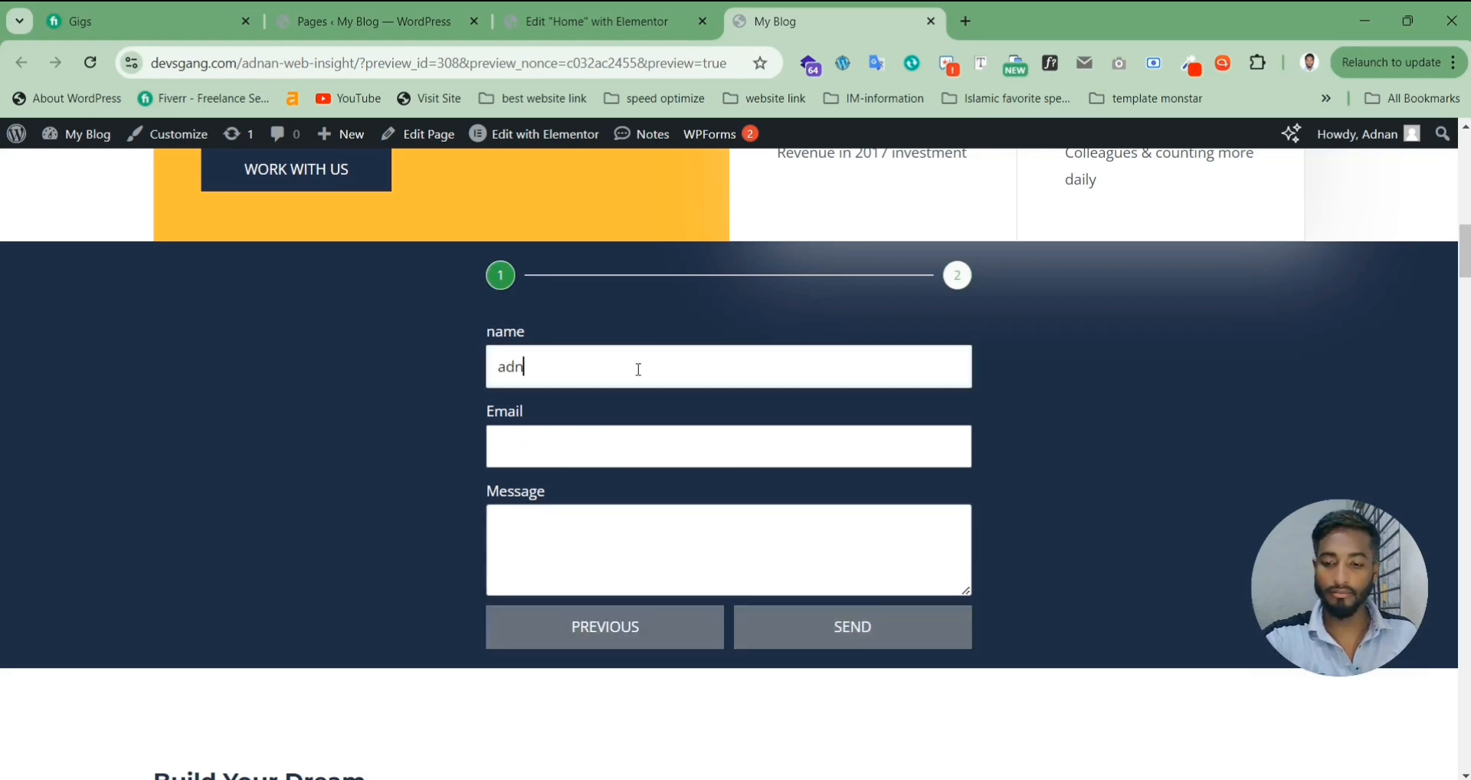
{"action": "left_click", "coordinate": [608, 434]}
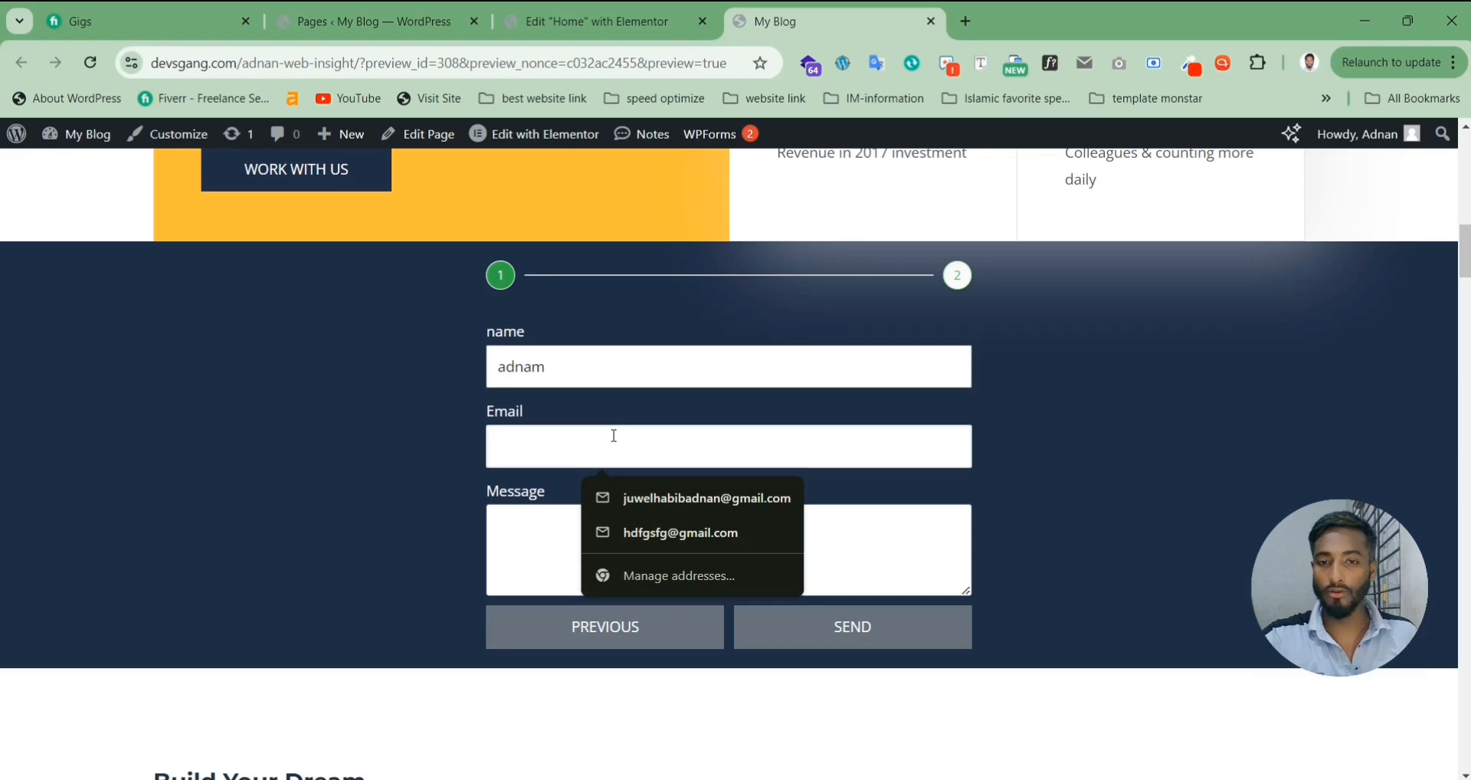
{"action": "left_click", "coordinate": [683, 500]}
Step: Enter 'test' as the Message and submit the form, getting the success confirmation
{"action": "left_click", "coordinate": [639, 554]}
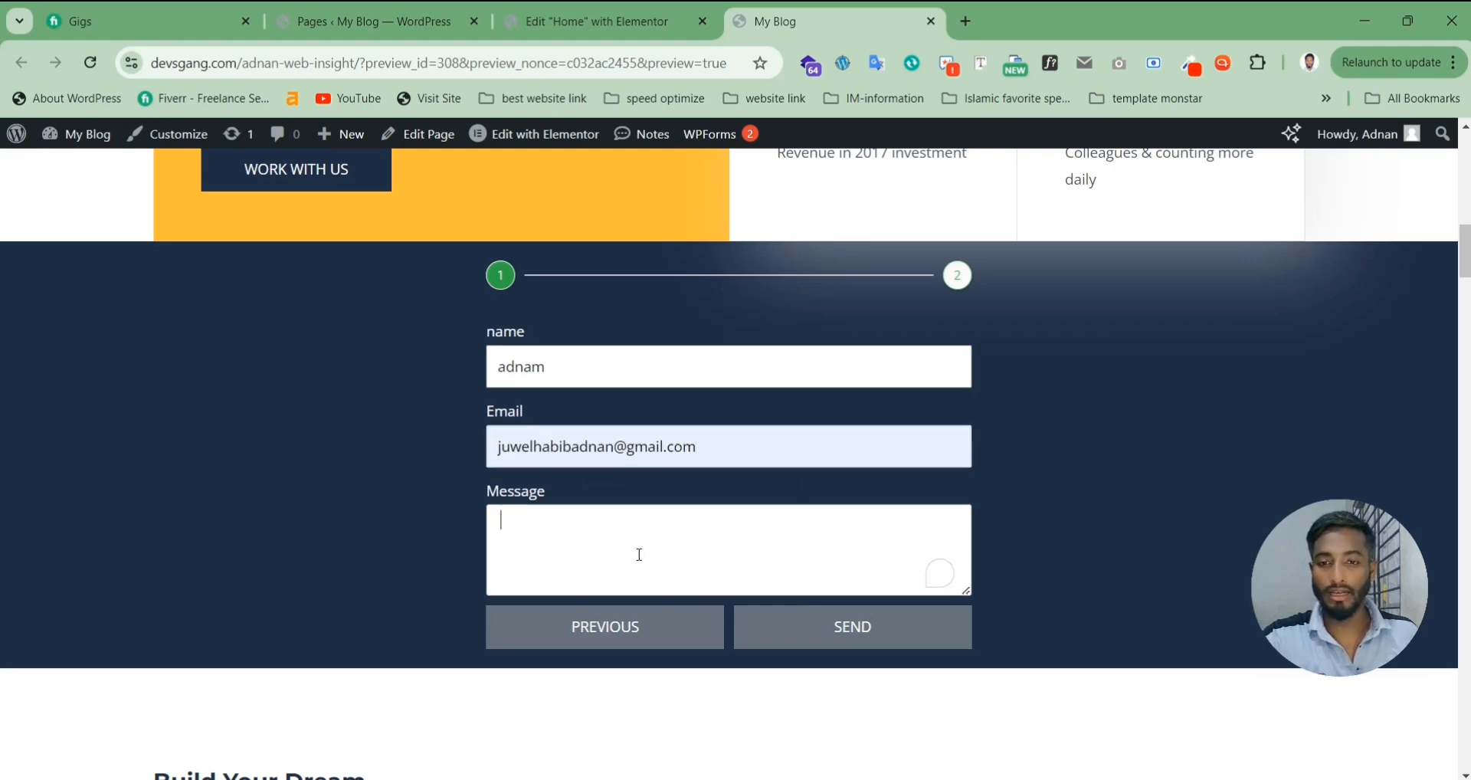
{"action": "type", "text": "test"}
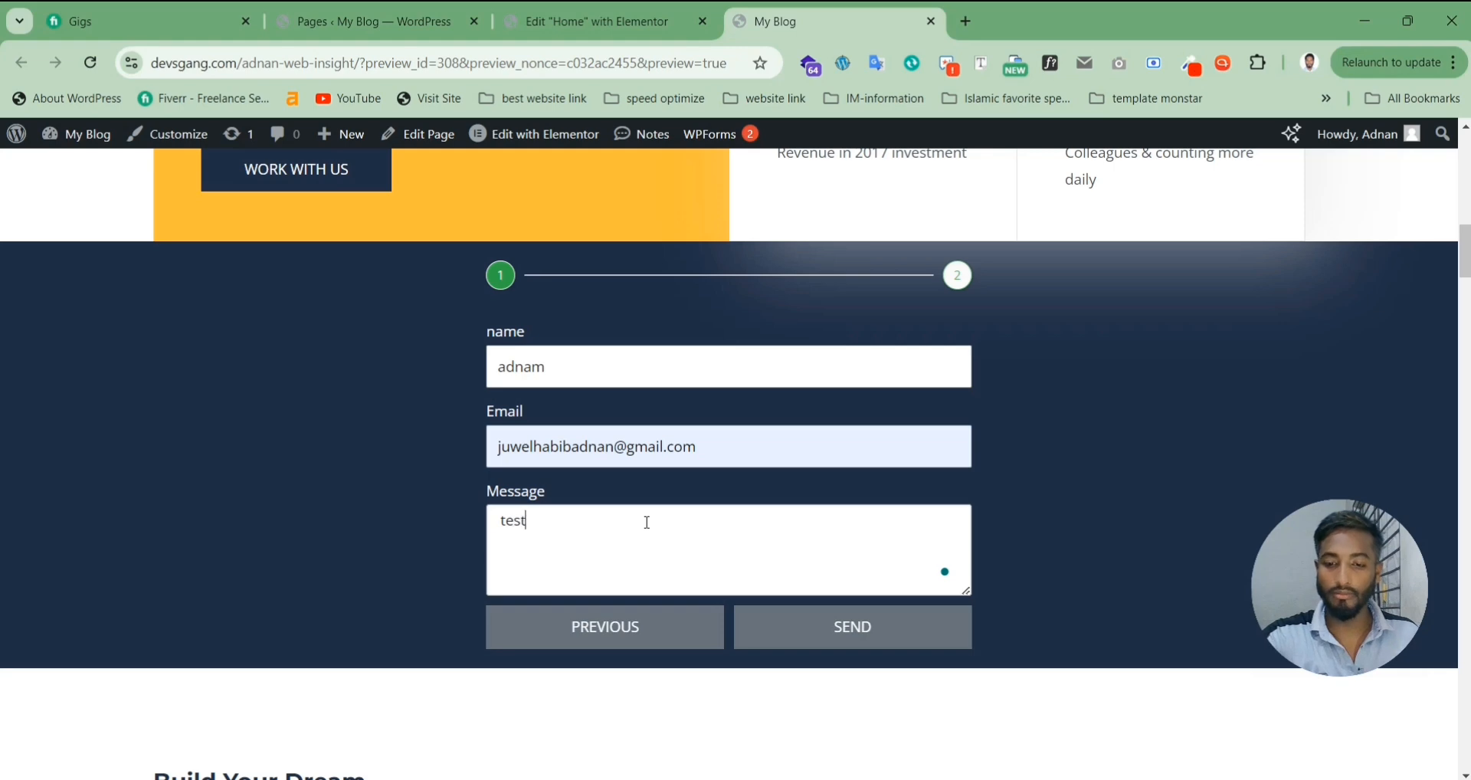
{"action": "left_click", "coordinate": [871, 634]}
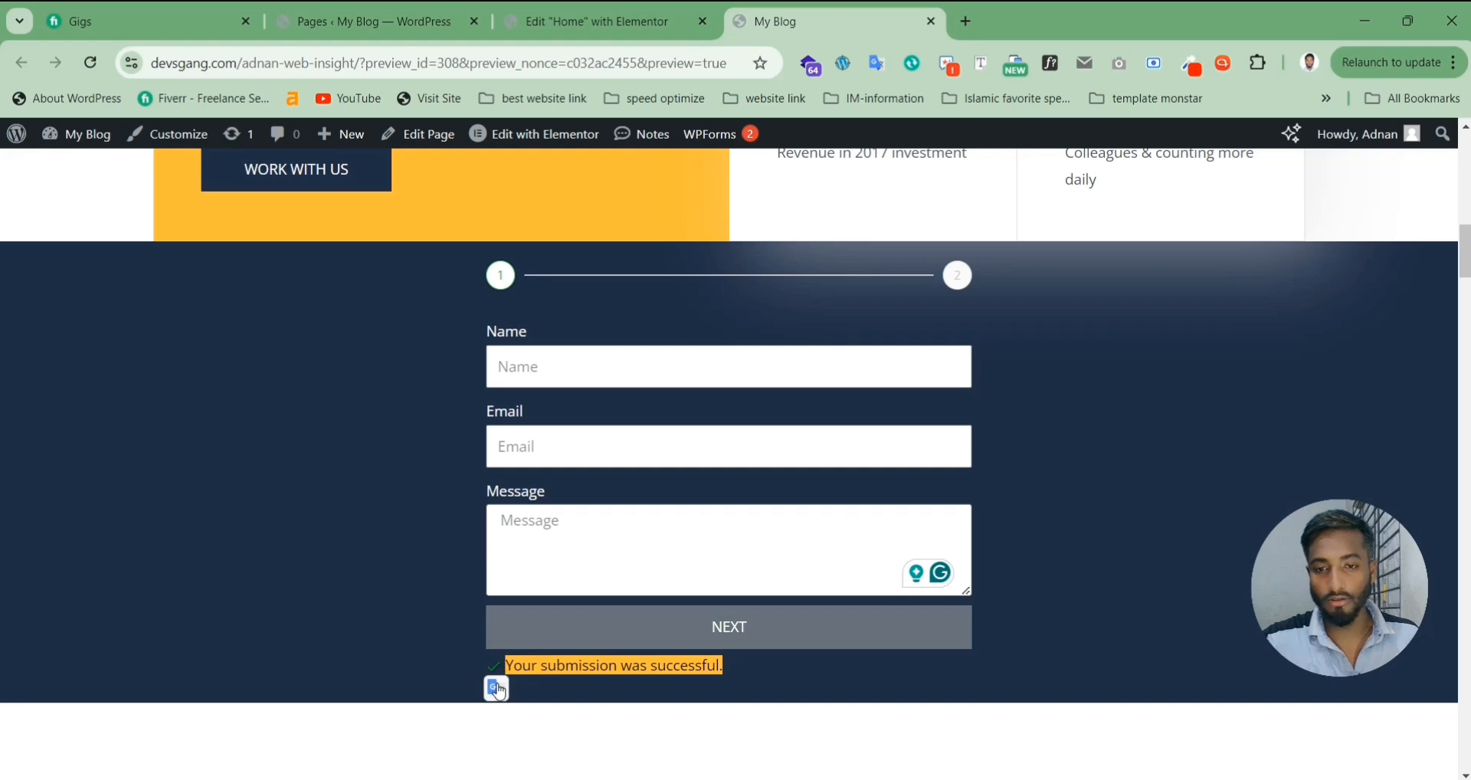
{"action": "left_click", "coordinate": [750, 672]}
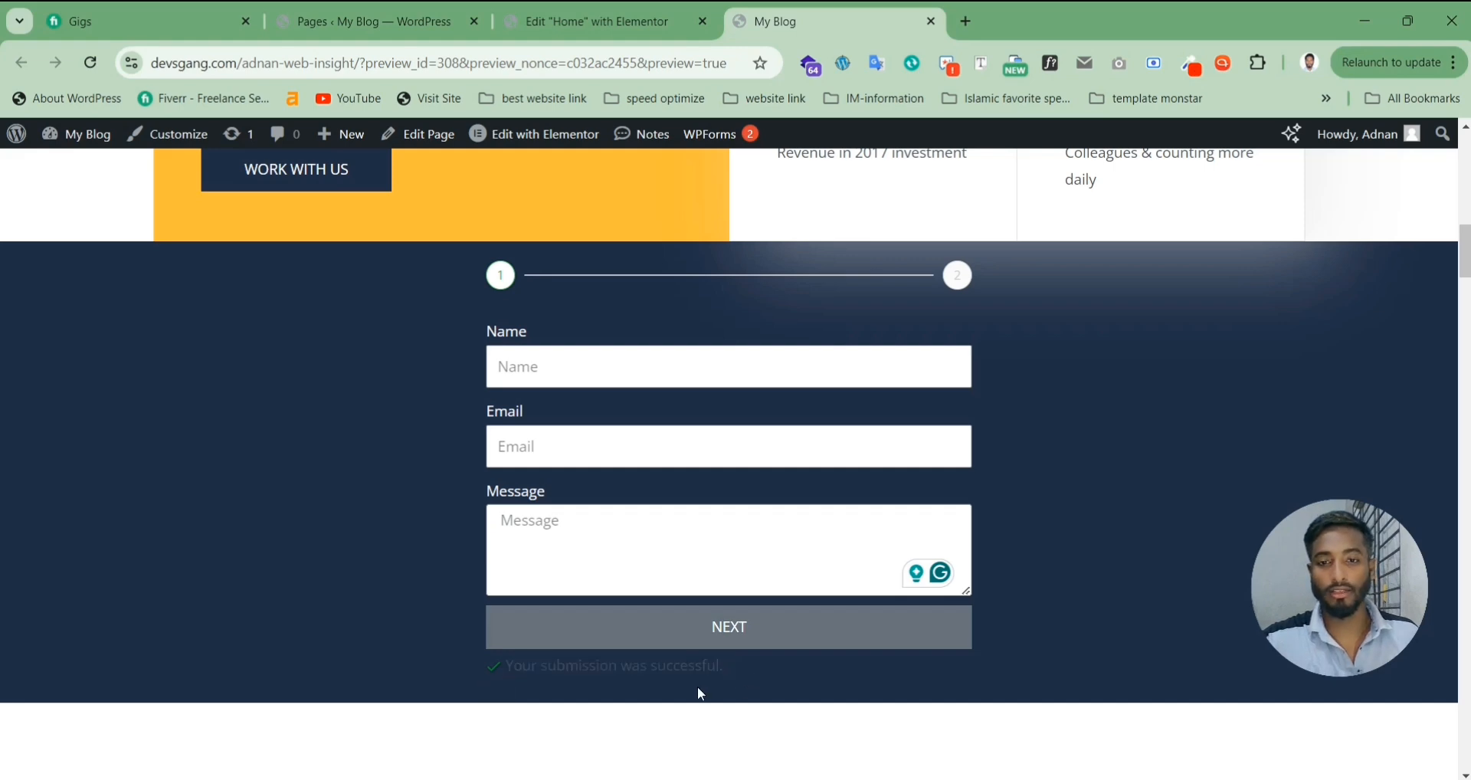